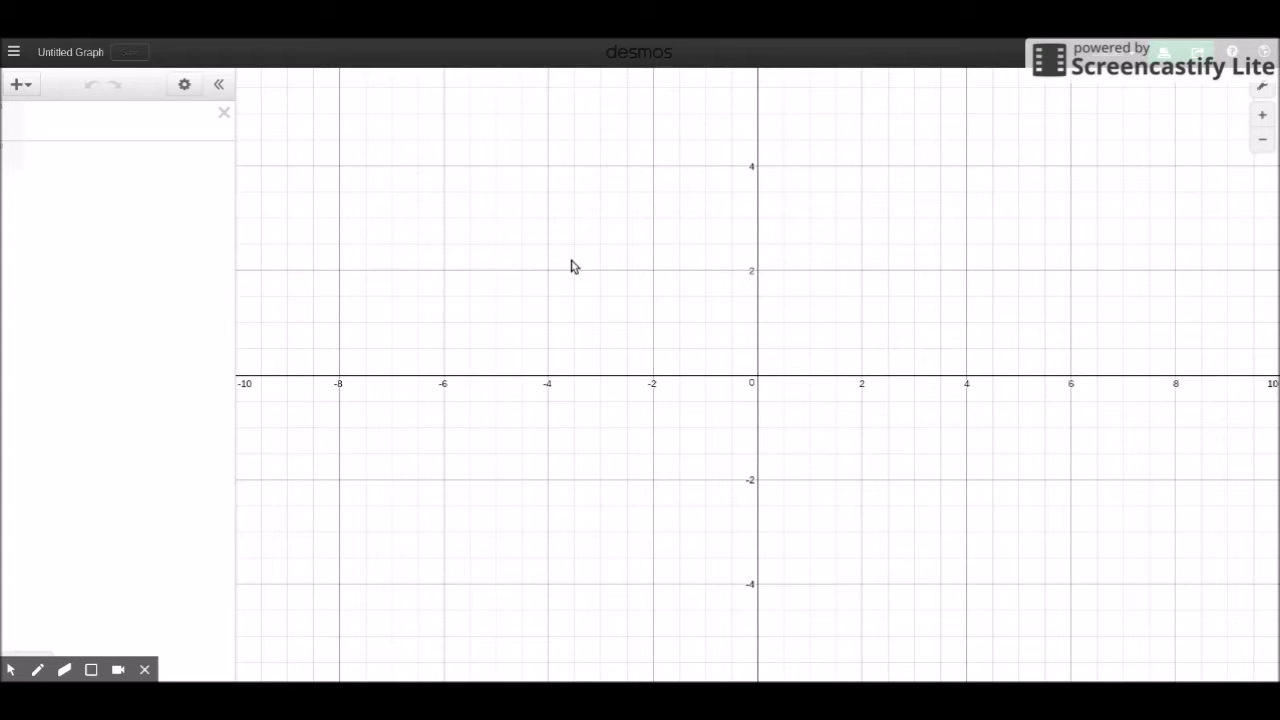
- Open the Save This Graph dialog from the 'Untitled Graph' title
click(78, 52)
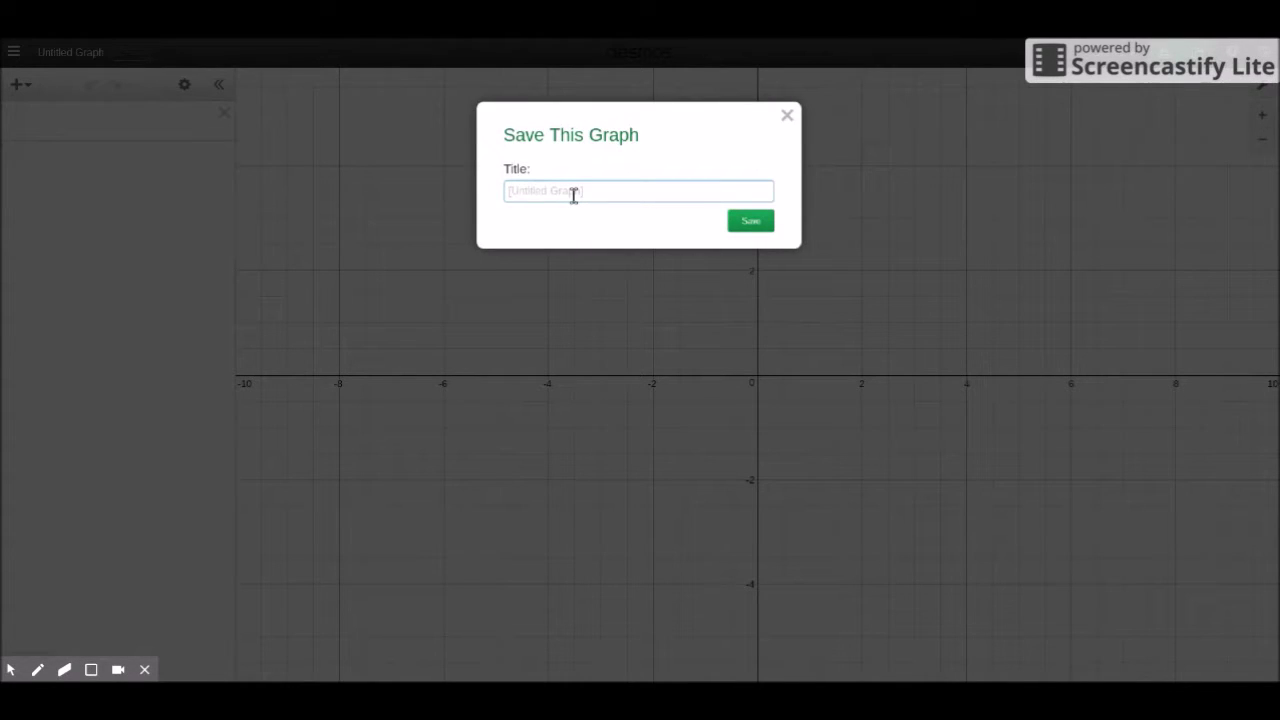
- Title the empty graph 'City' and save it
text(City)
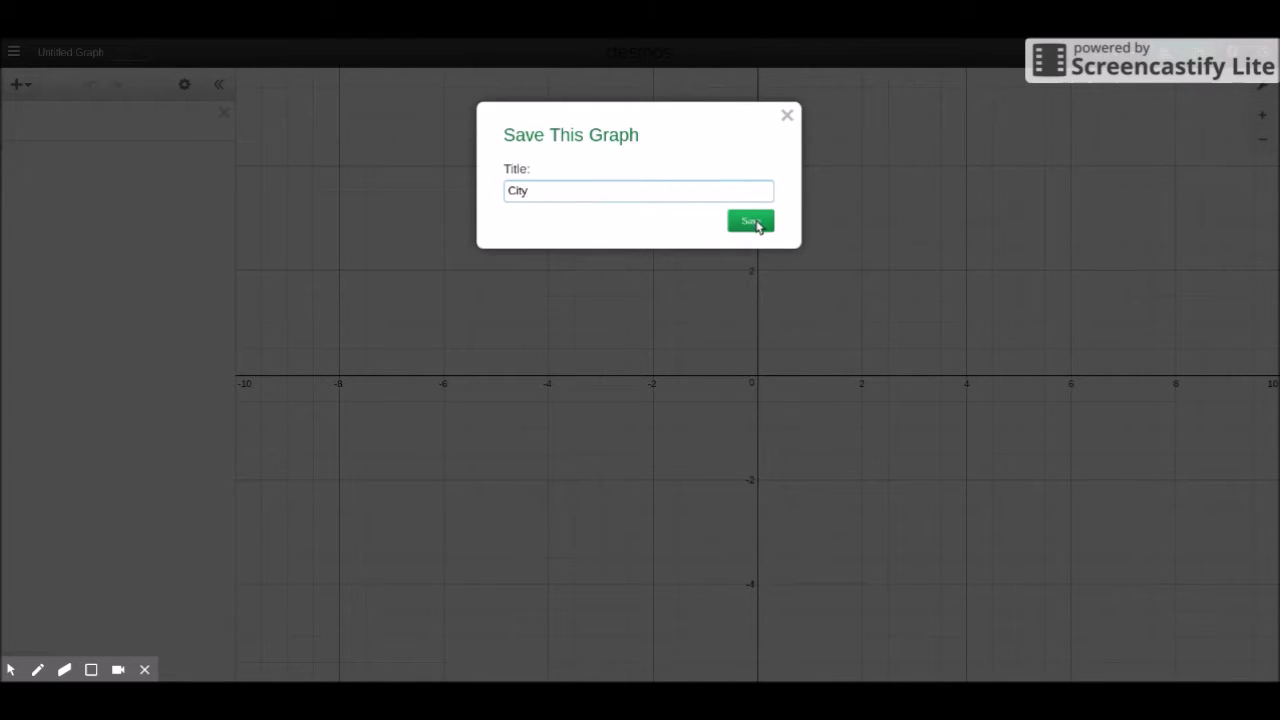
click(757, 222)
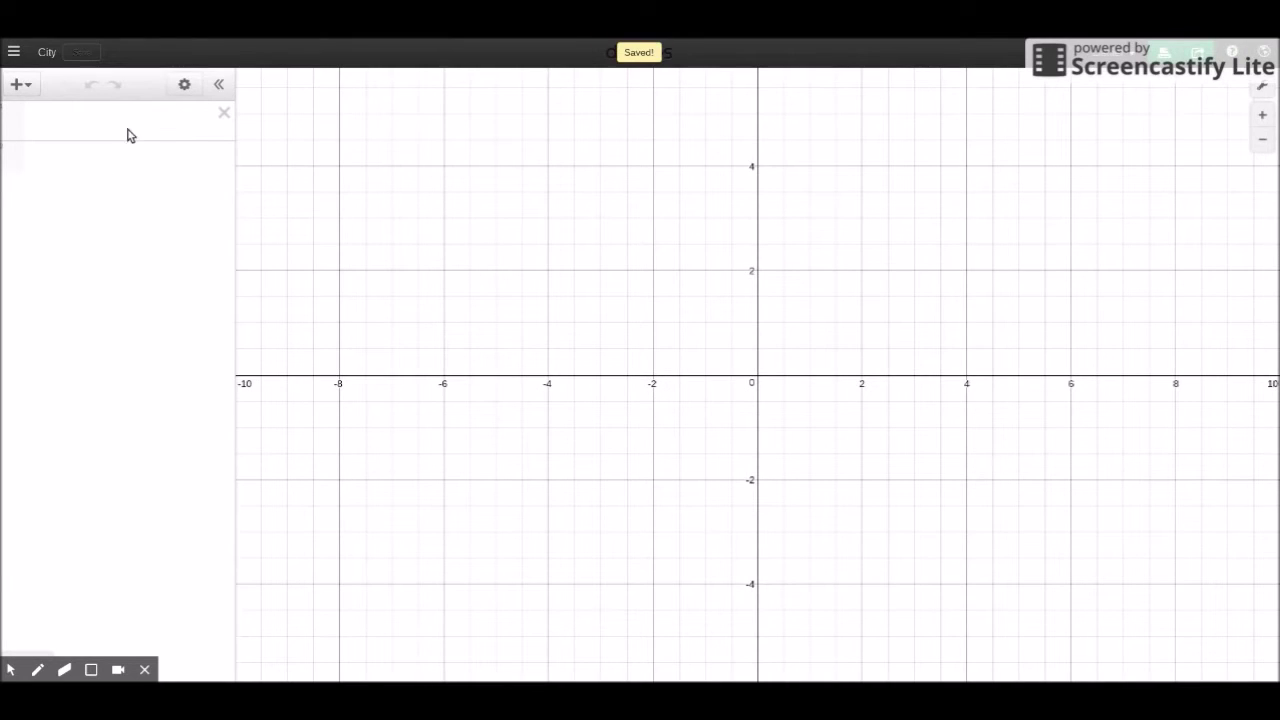
- Add a folder named 'Guidelines' holding a single empty expression row
click(20, 84)
click(46, 202)
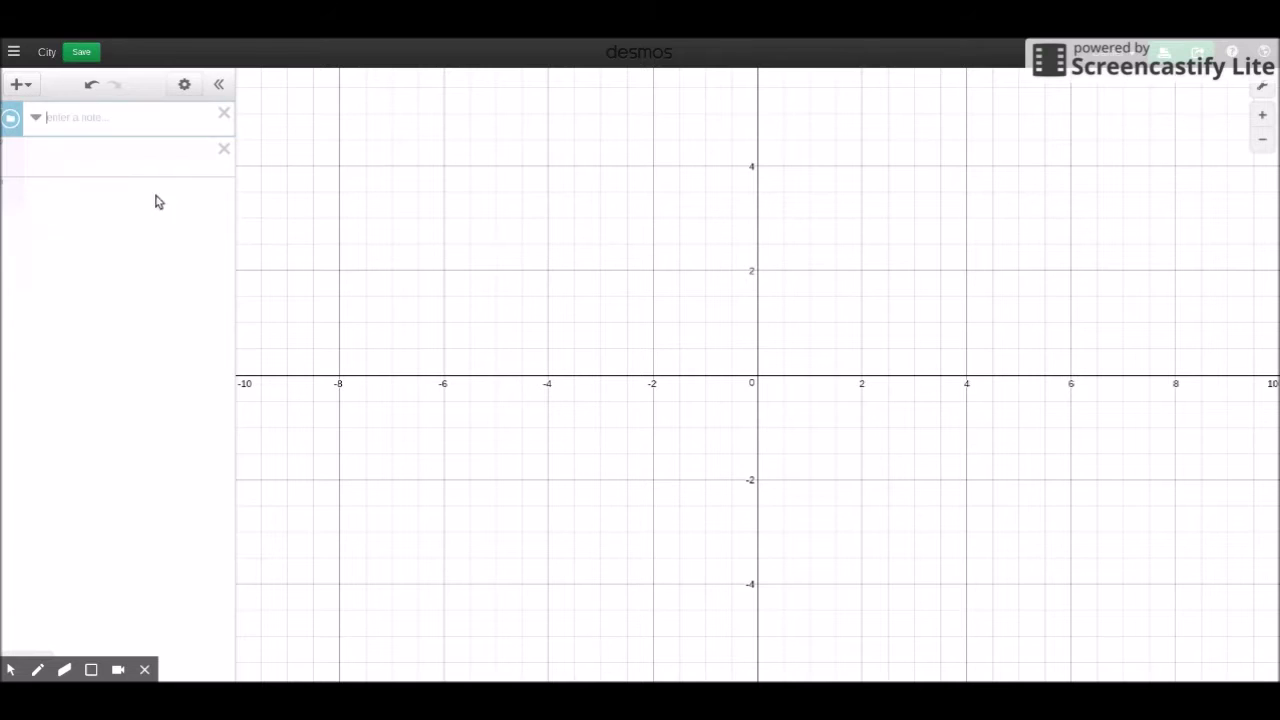
text(Guidelines)
click(201, 167)
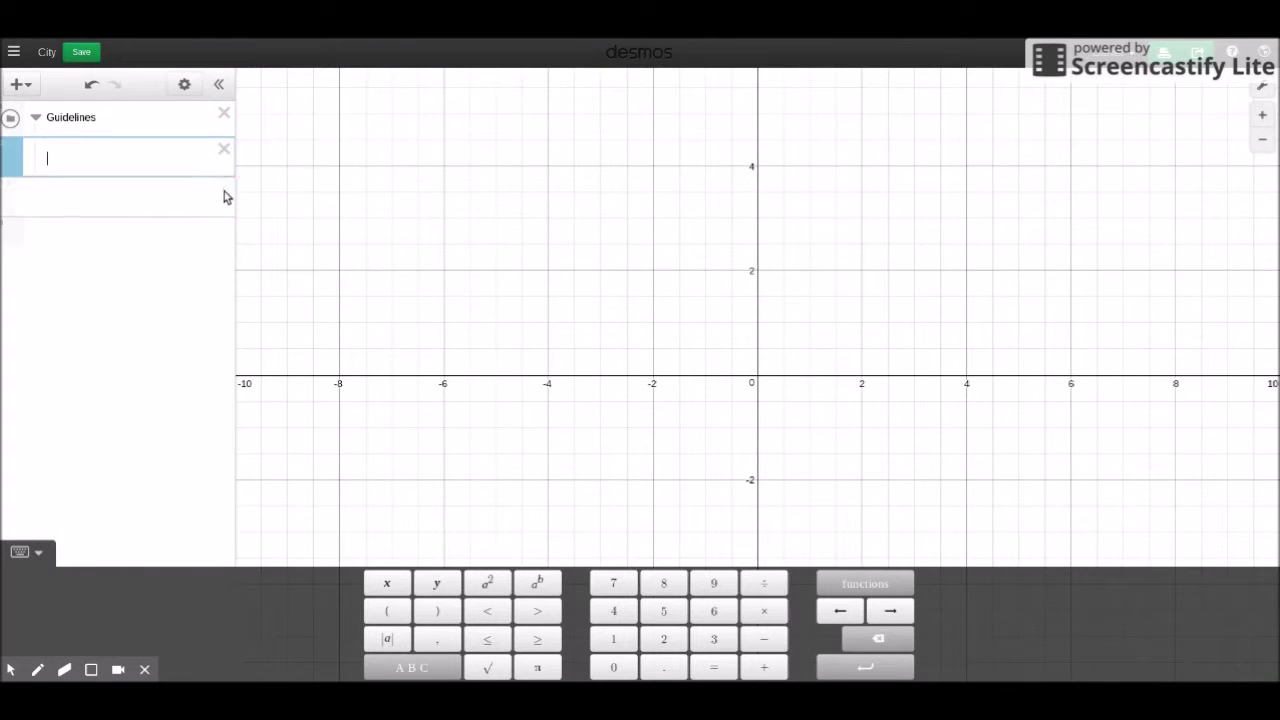
click(224, 190)
drag(769, 207, 768, 350)
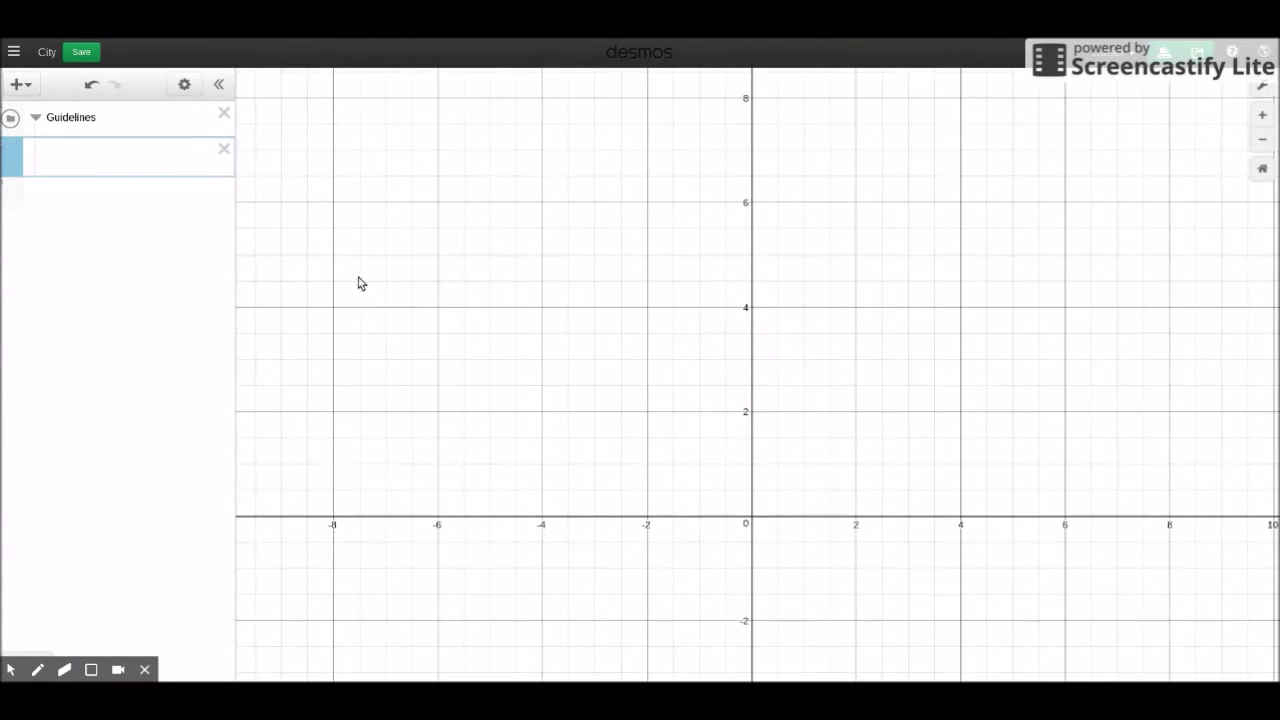
- Enter the horizontal horizon line y = 4
click(70, 170)
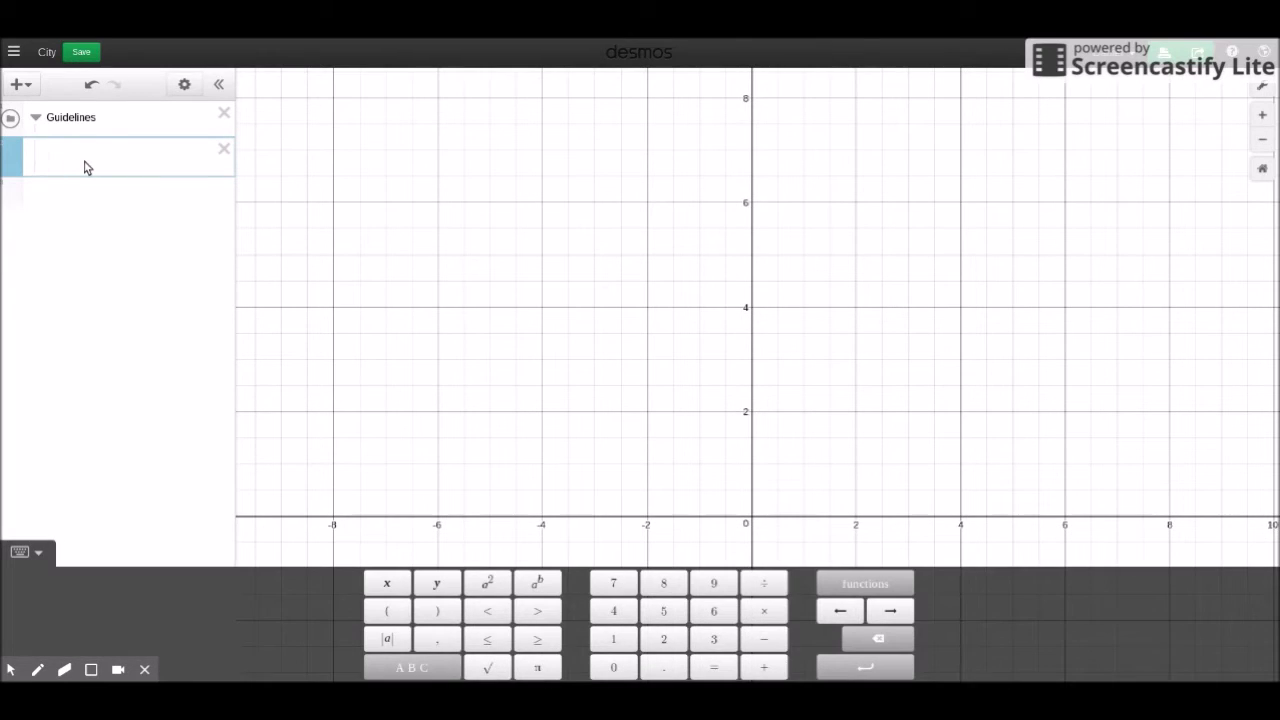
text(y=4)
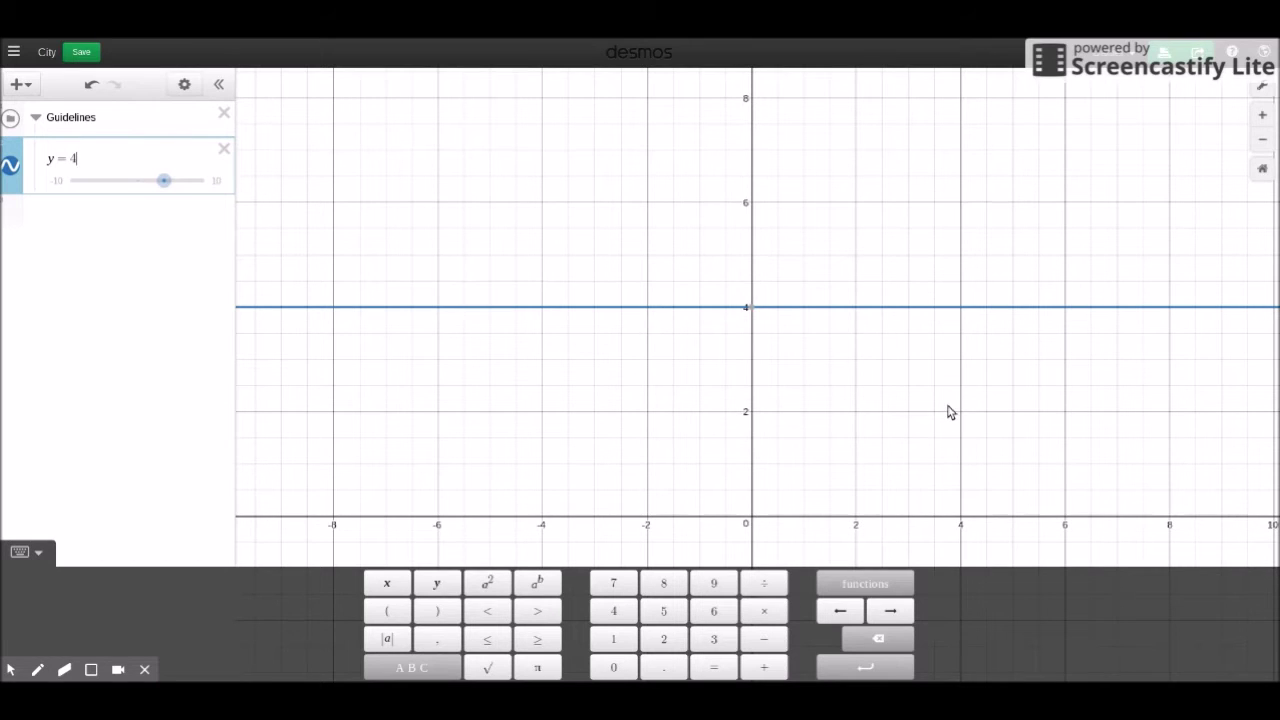
drag(950, 412, 950, 371)
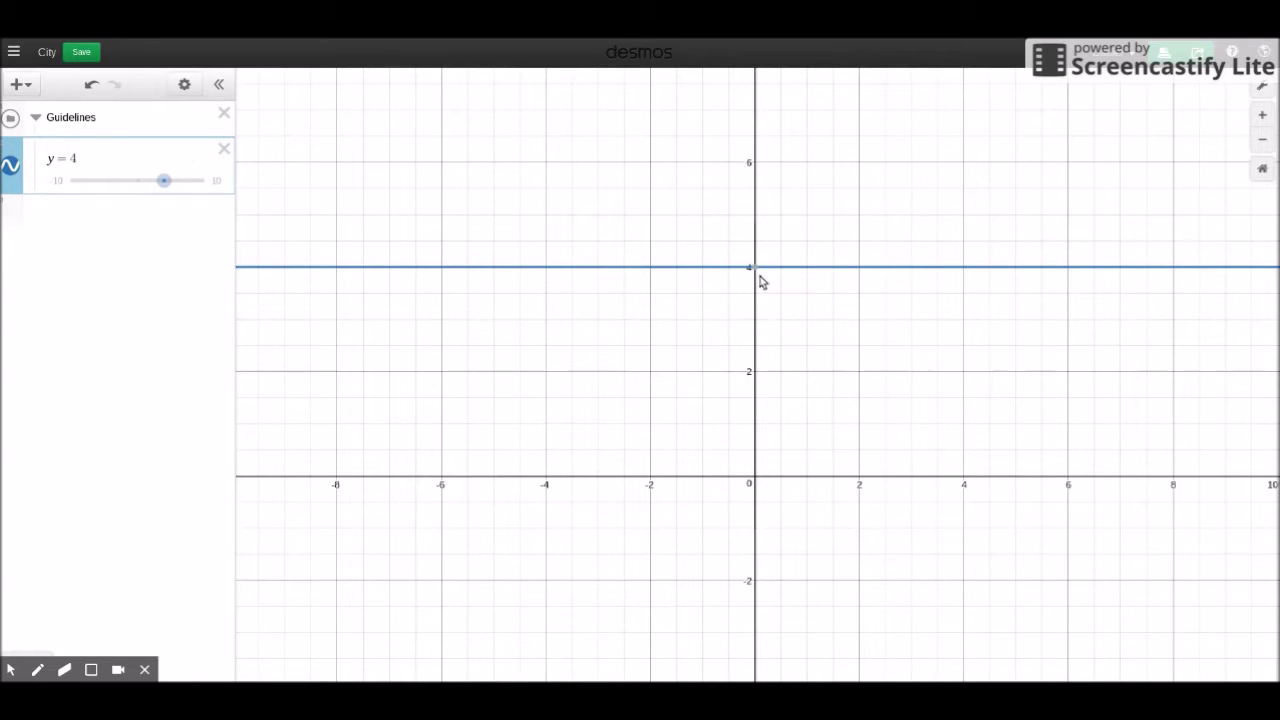
key(Return)
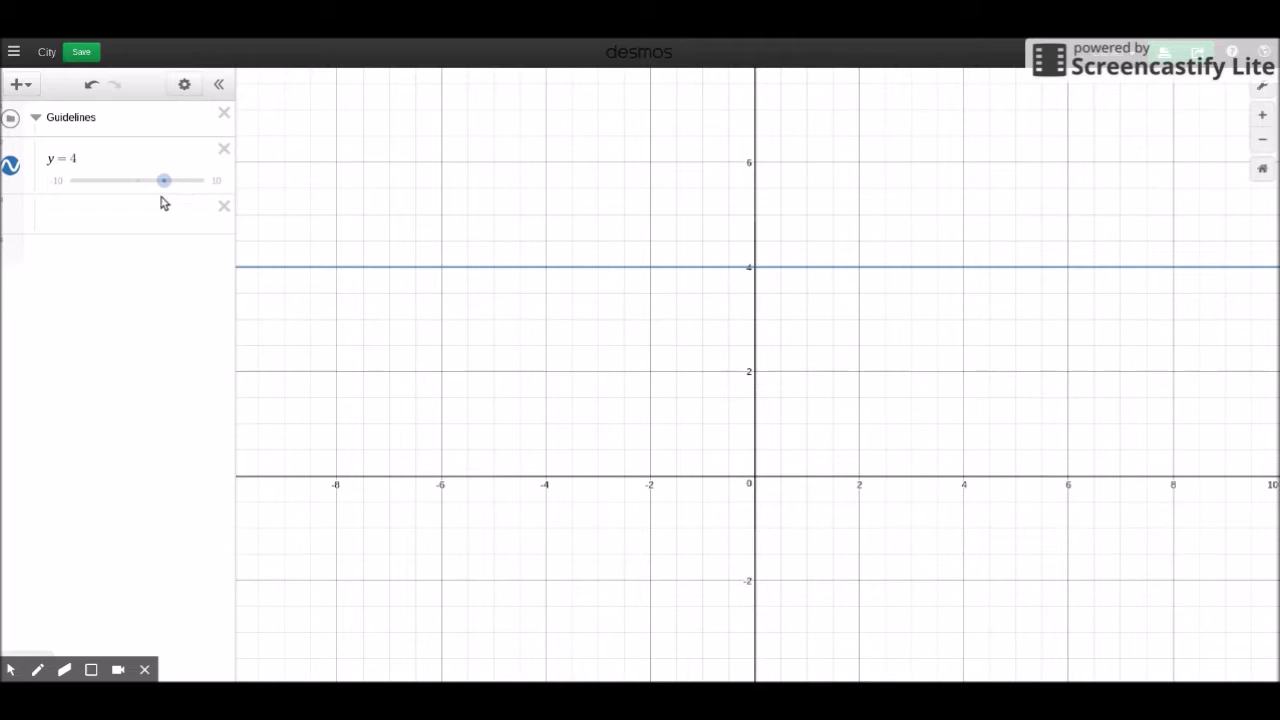
- Add the vanishing point (0,4) and the diagonal line y = x + 4
click(155, 221)
text((0)
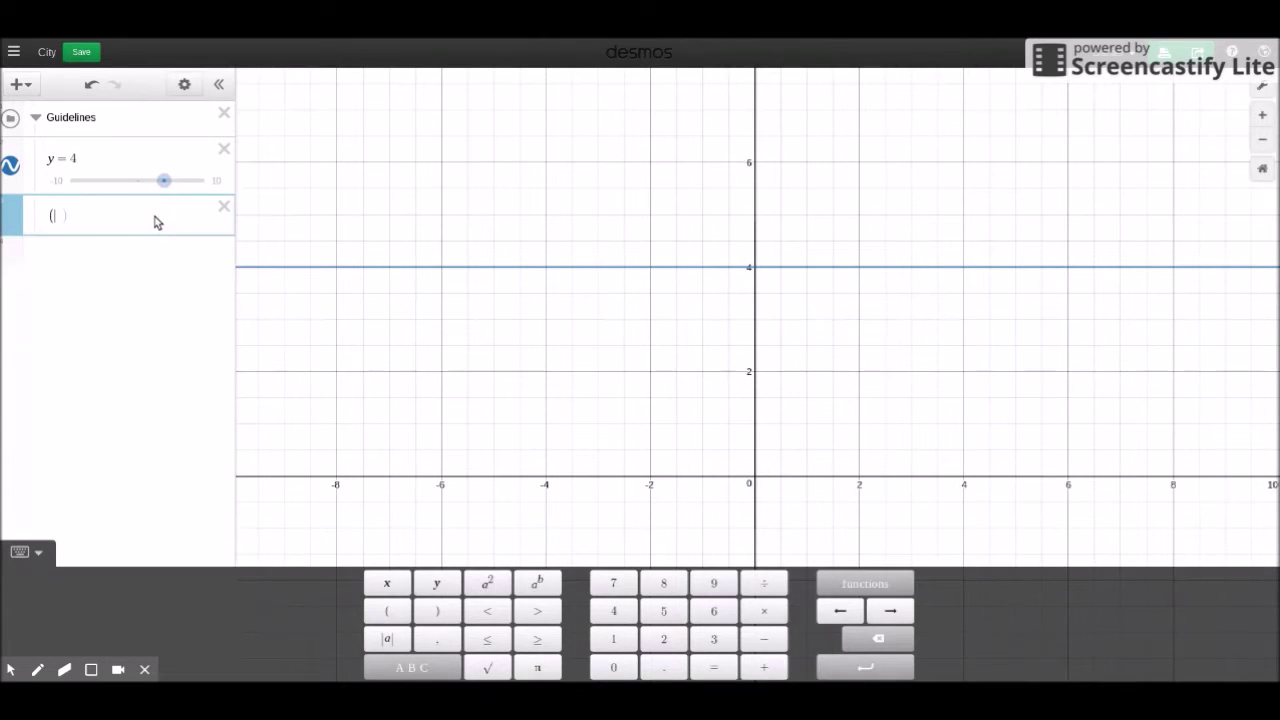
text(,4))
key(Return)
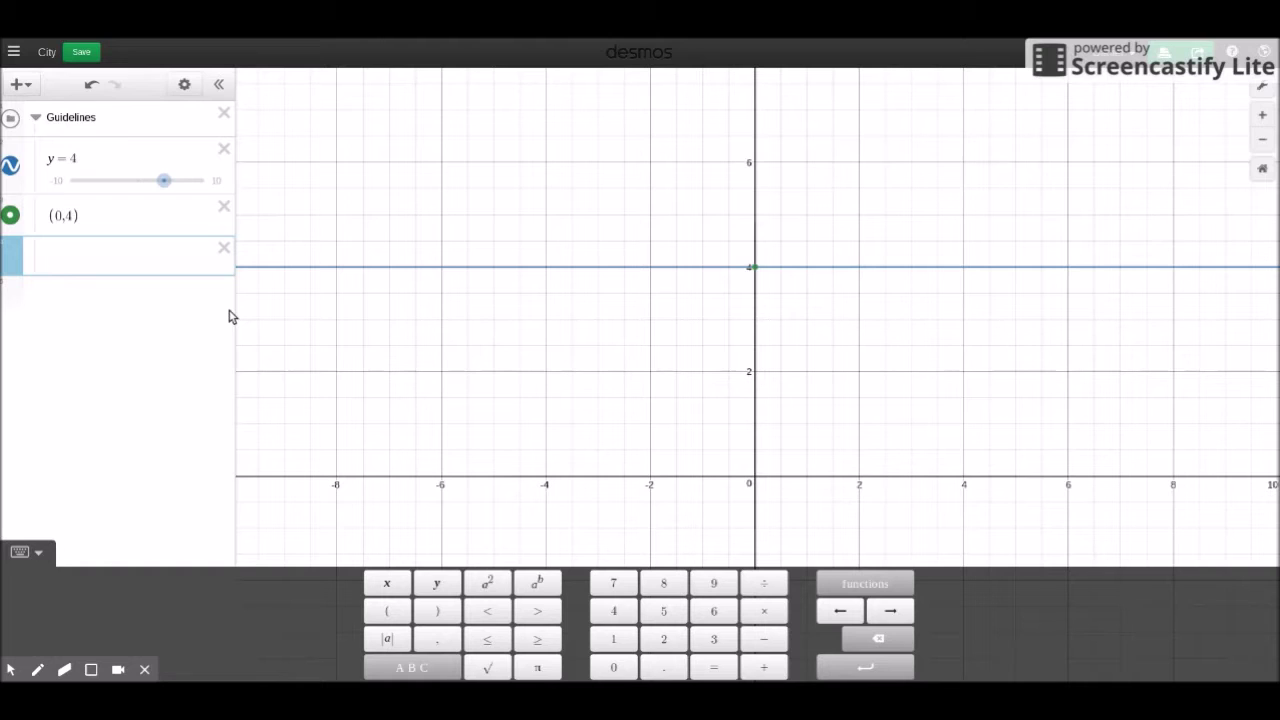
text(y=x+4)
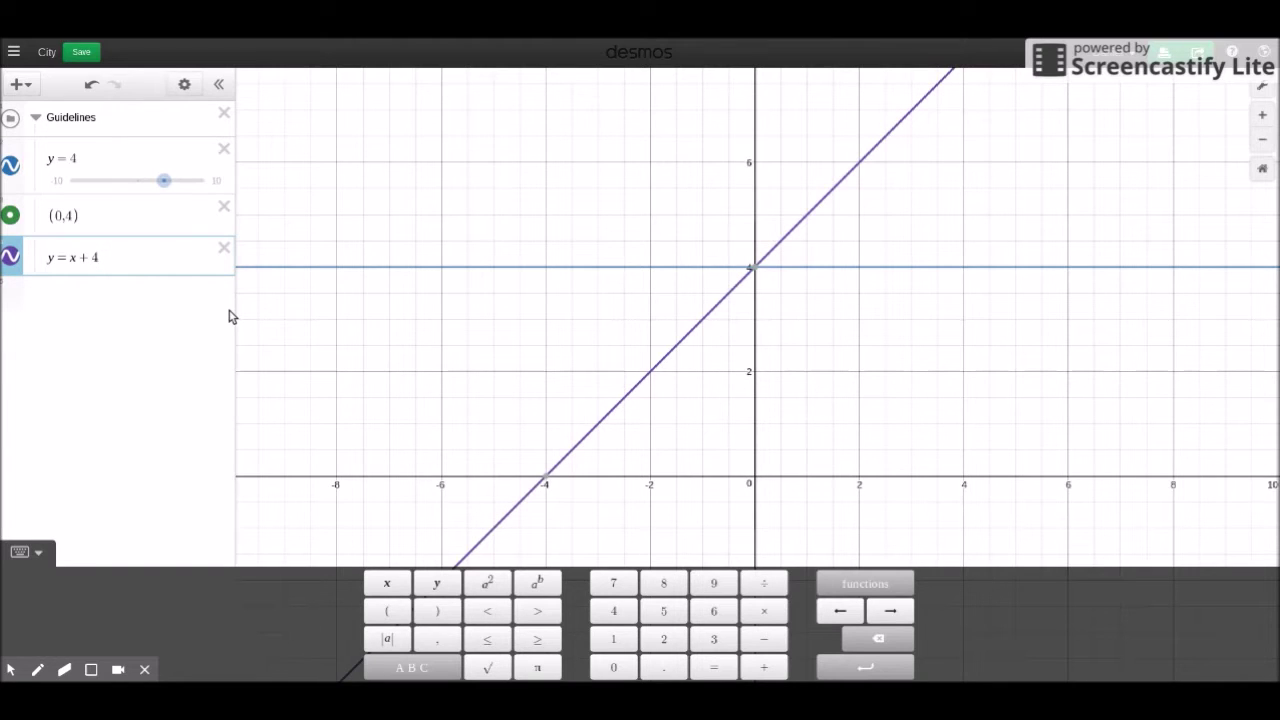
- Change the diagonal's slope to 1.5, making it y = 1.5x + 4
click(70, 259)
text(1.5)
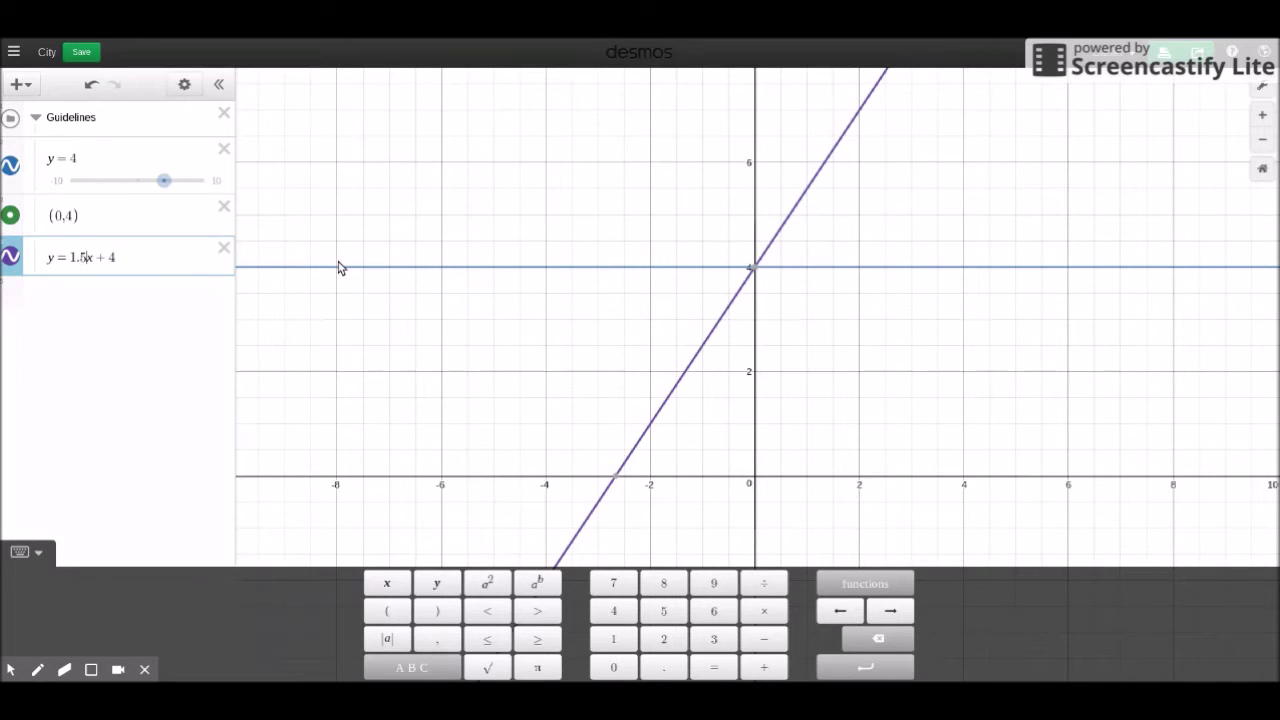
key(Left)
text(2)
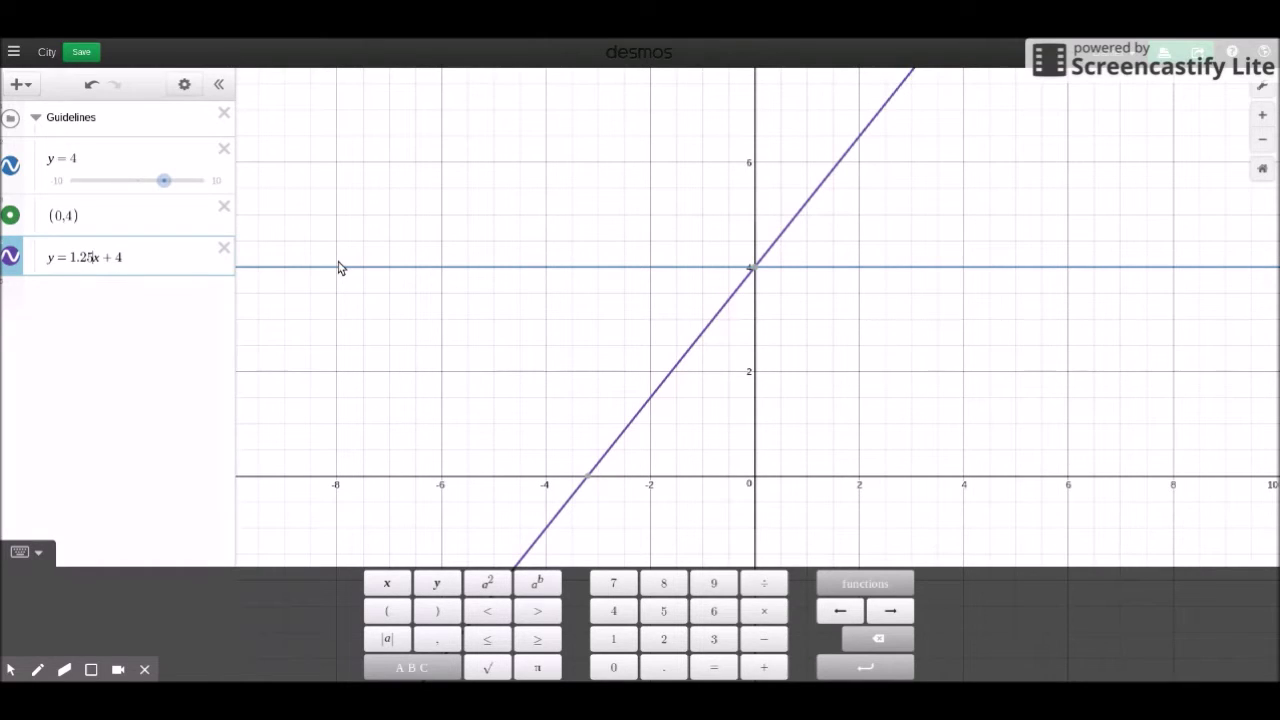
key(BackSpace)
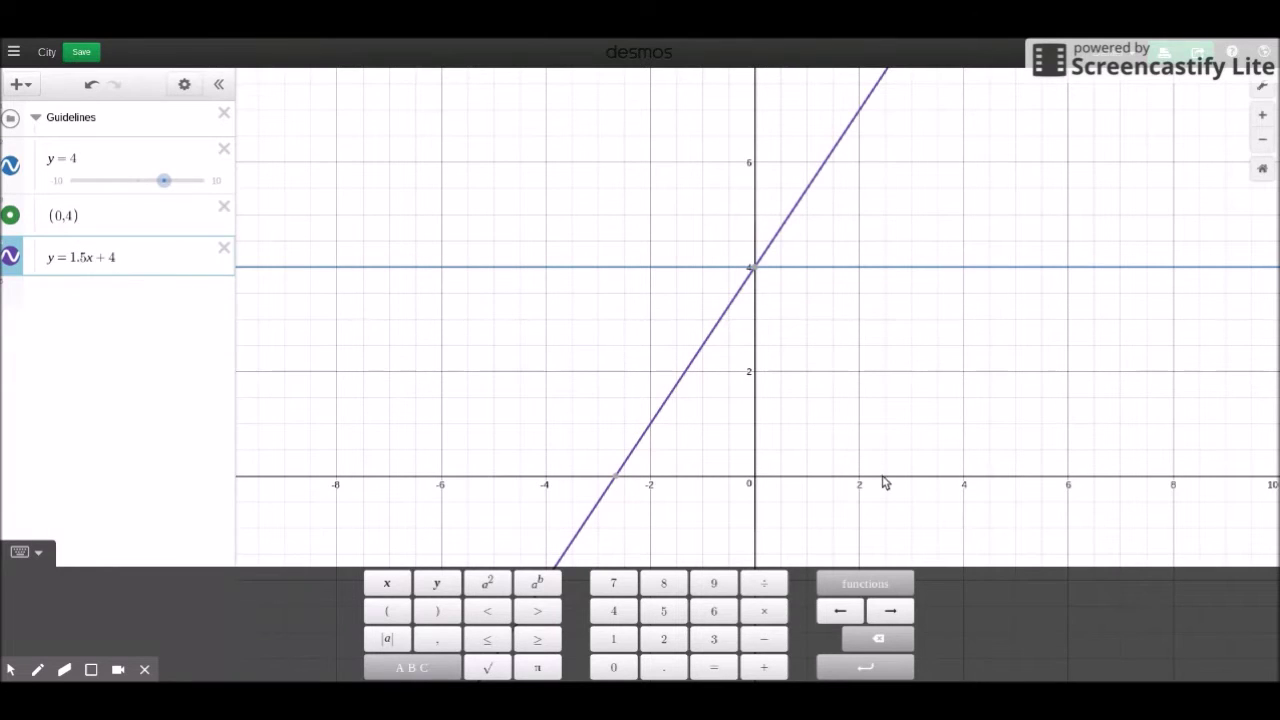
drag(880, 475, 866, 331)
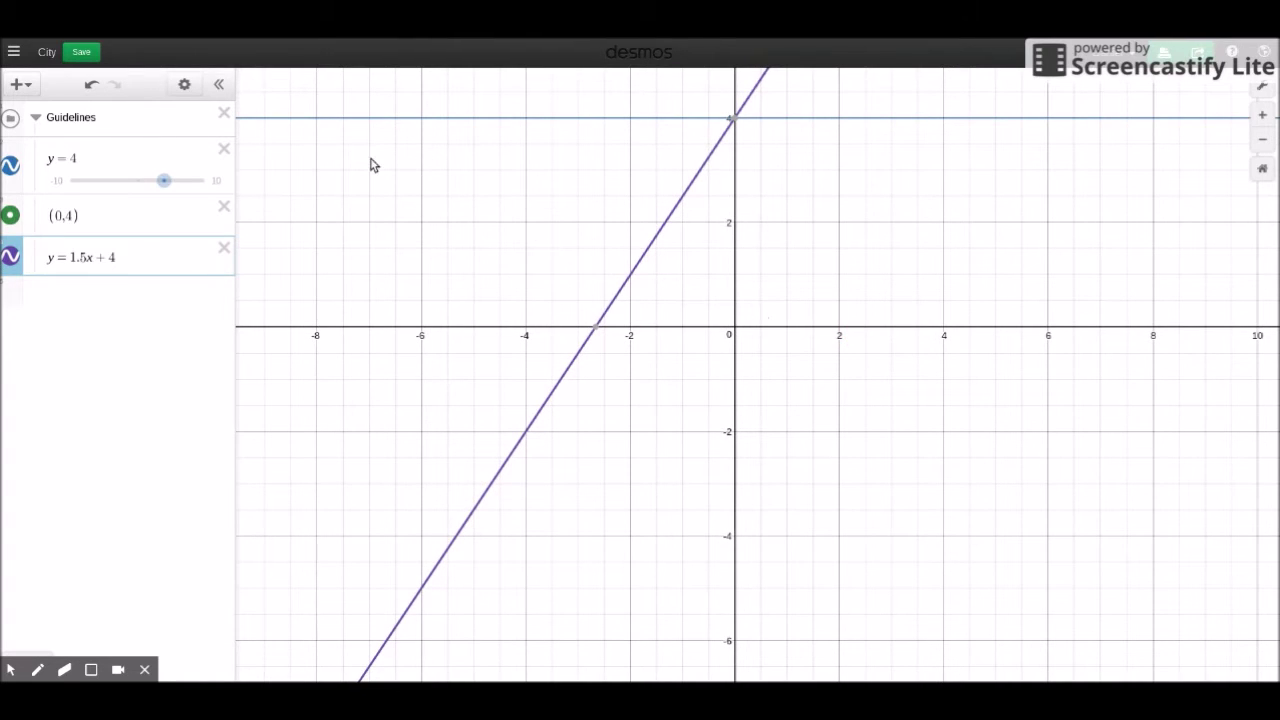
click(145, 265)
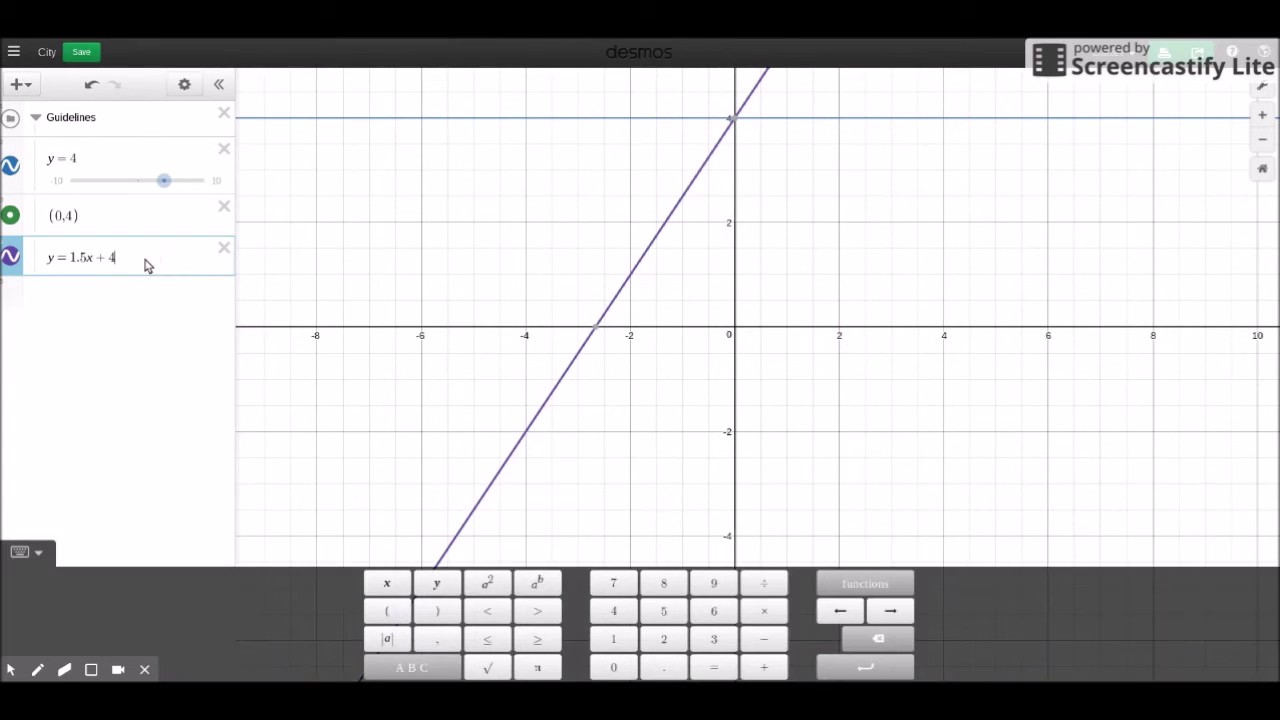
- Add the mirrored diagonal line y = −1.5x + 4
key(Return)
text(y=-1.5)
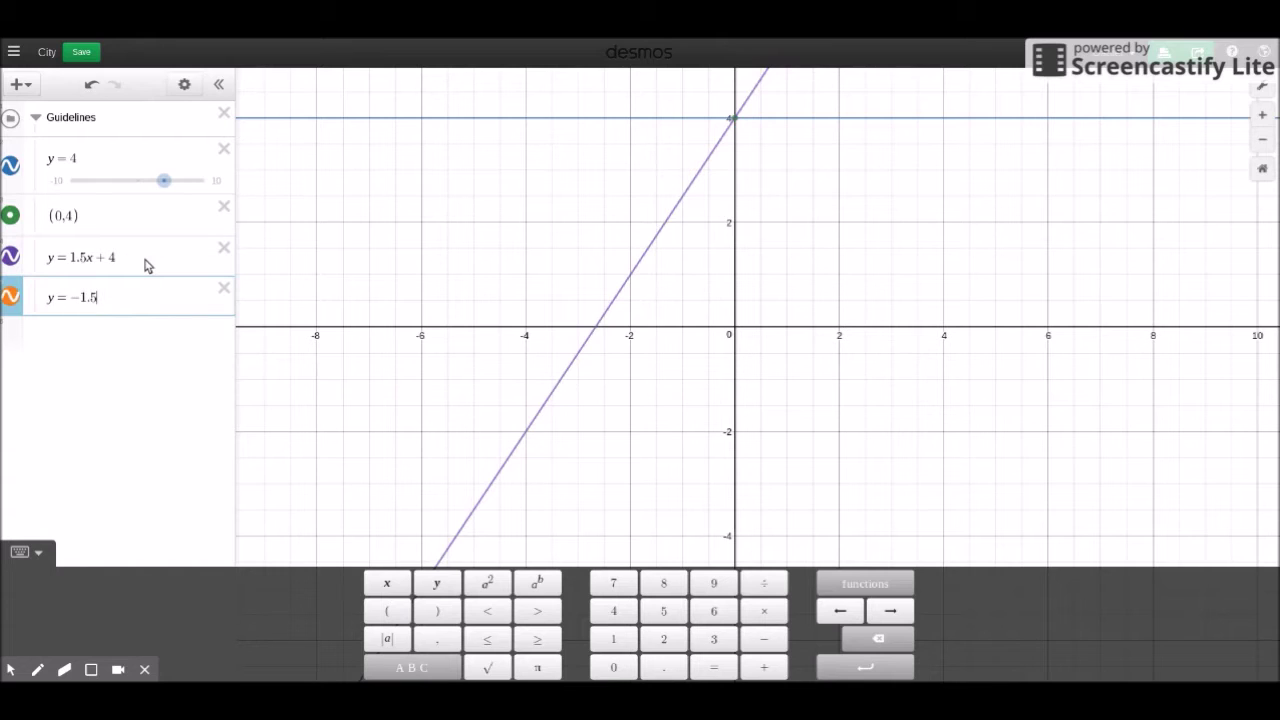
text(+4)
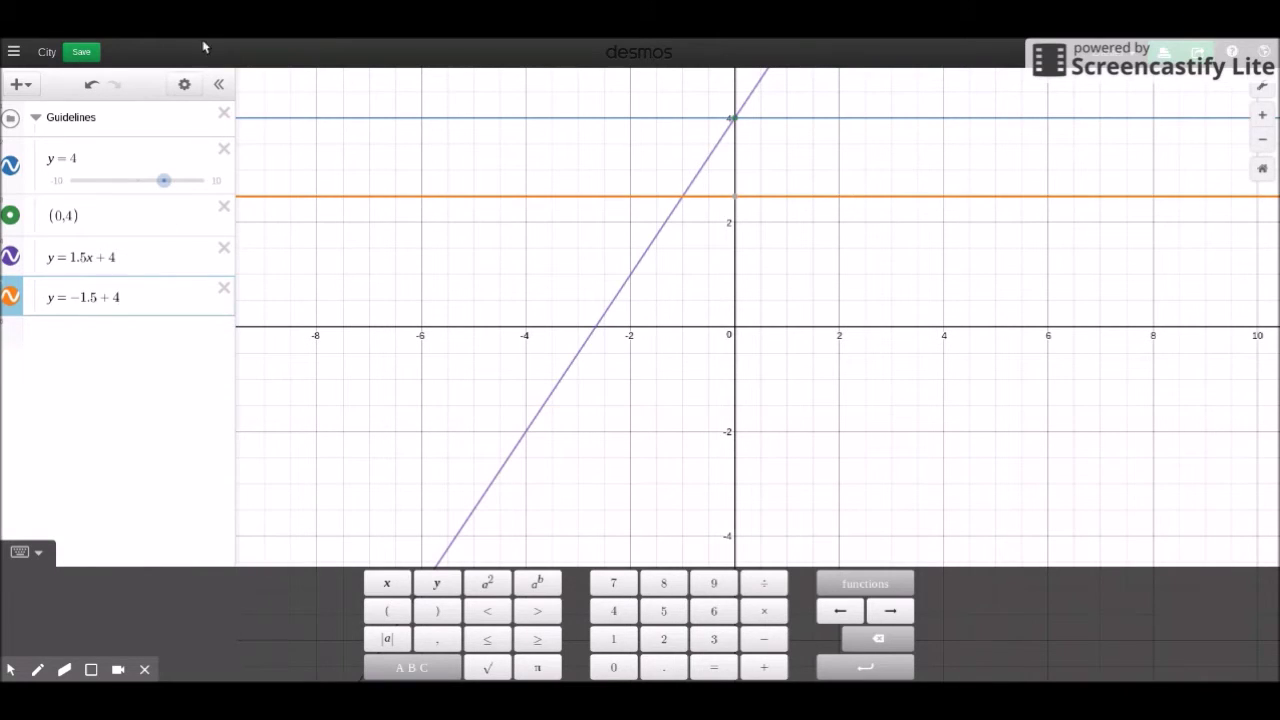
click(186, 85)
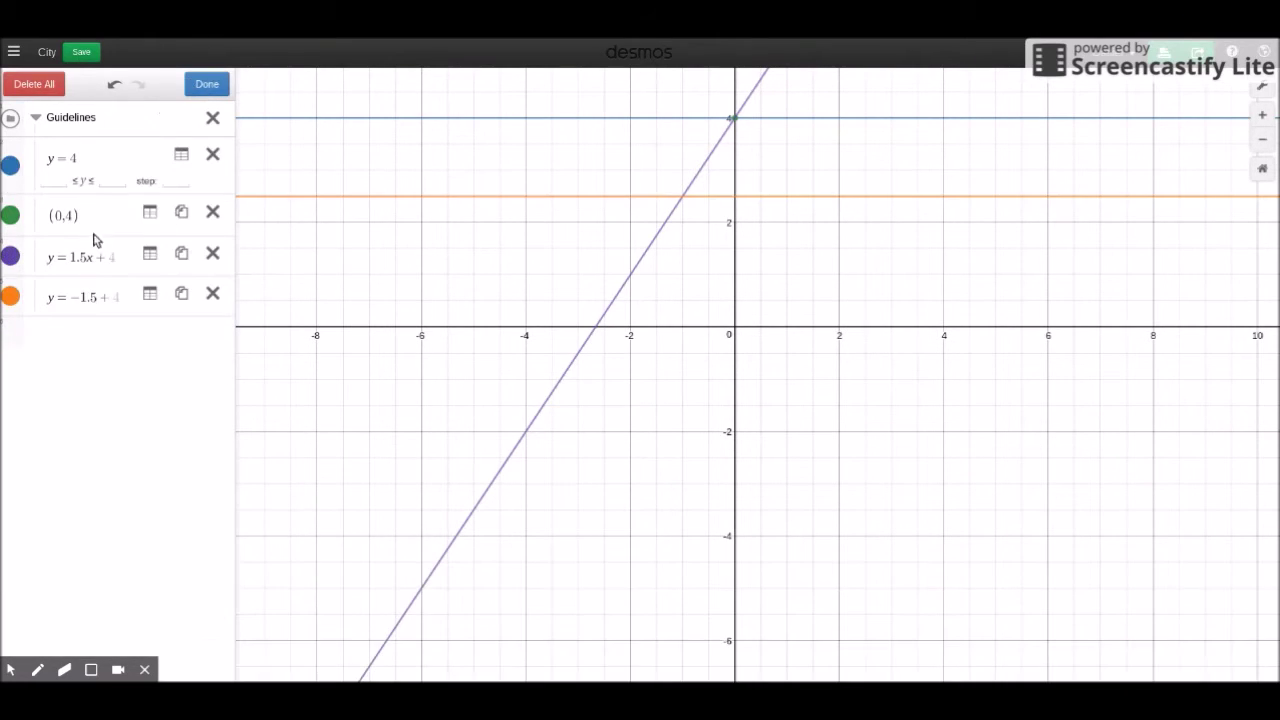
click(70, 305)
key(Right)
key(Right)
key(Right)
key(Right)
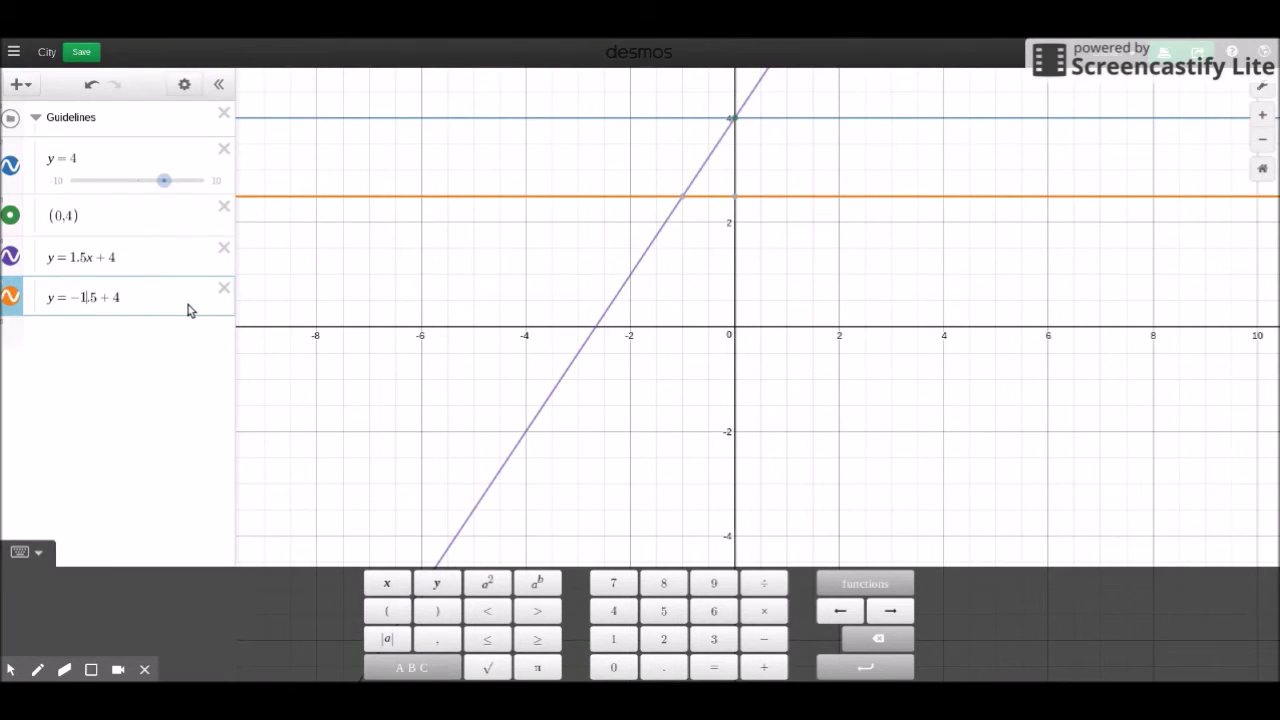
text(x)
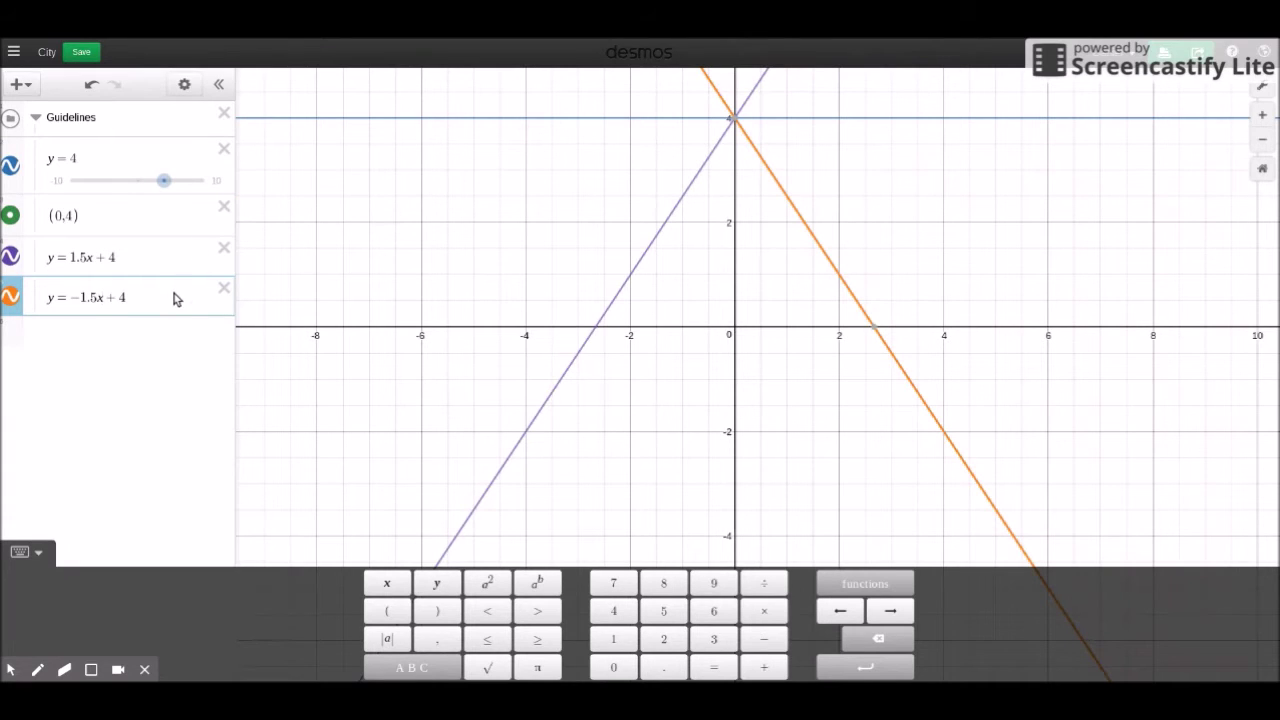
- Restrict both diagonals with {y ≤ 4} so they meet in a peak at (0,4)
click(173, 297)
text({)
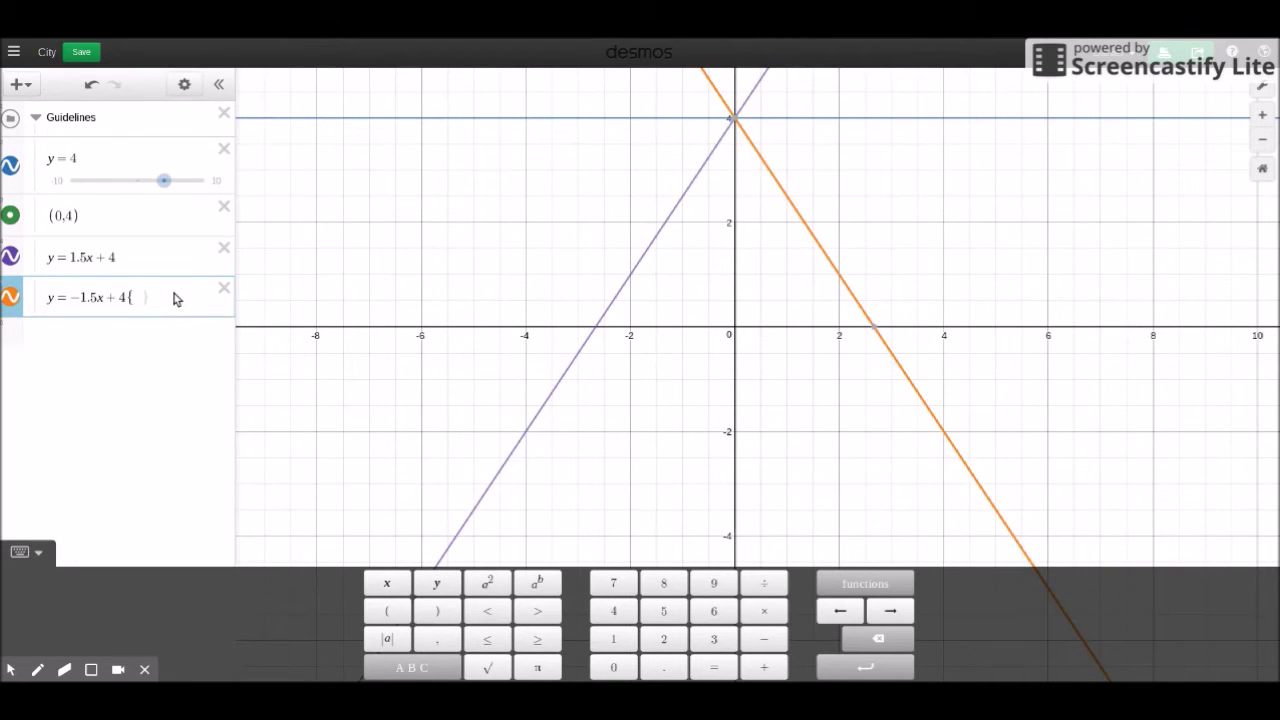
text(y)
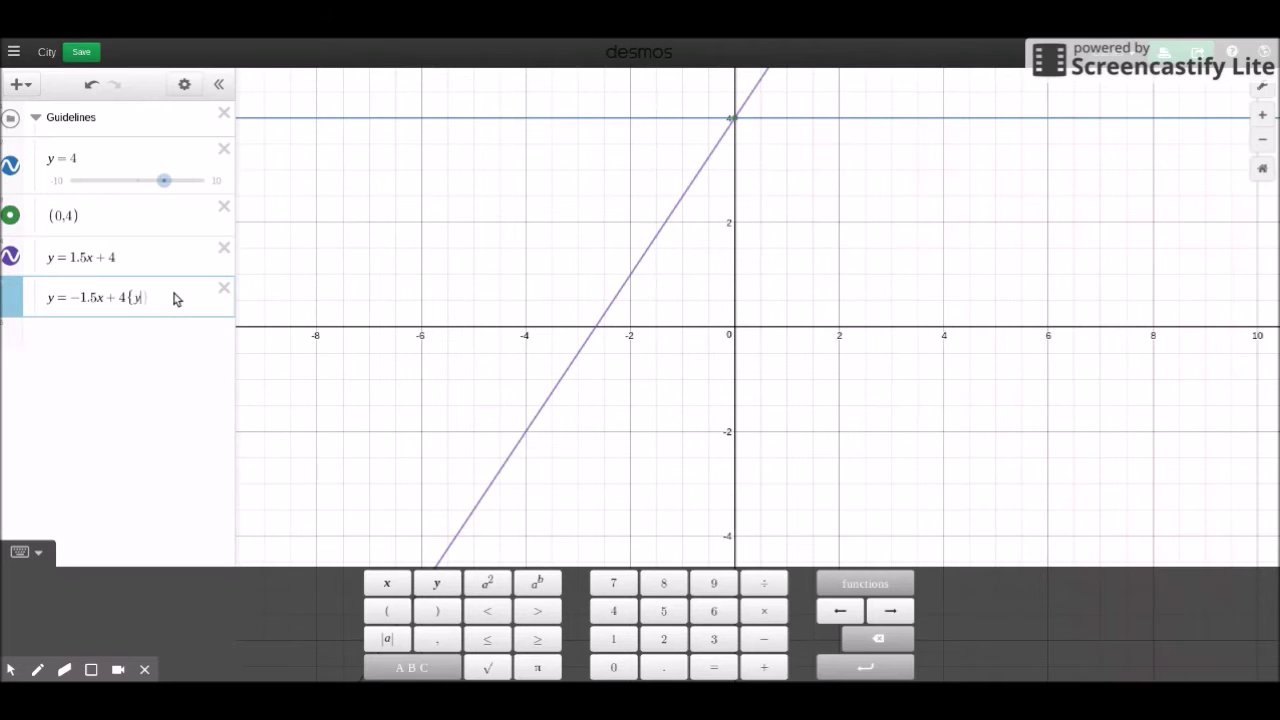
text(>=)
text(4)
key(BackSpace)
text(<=)
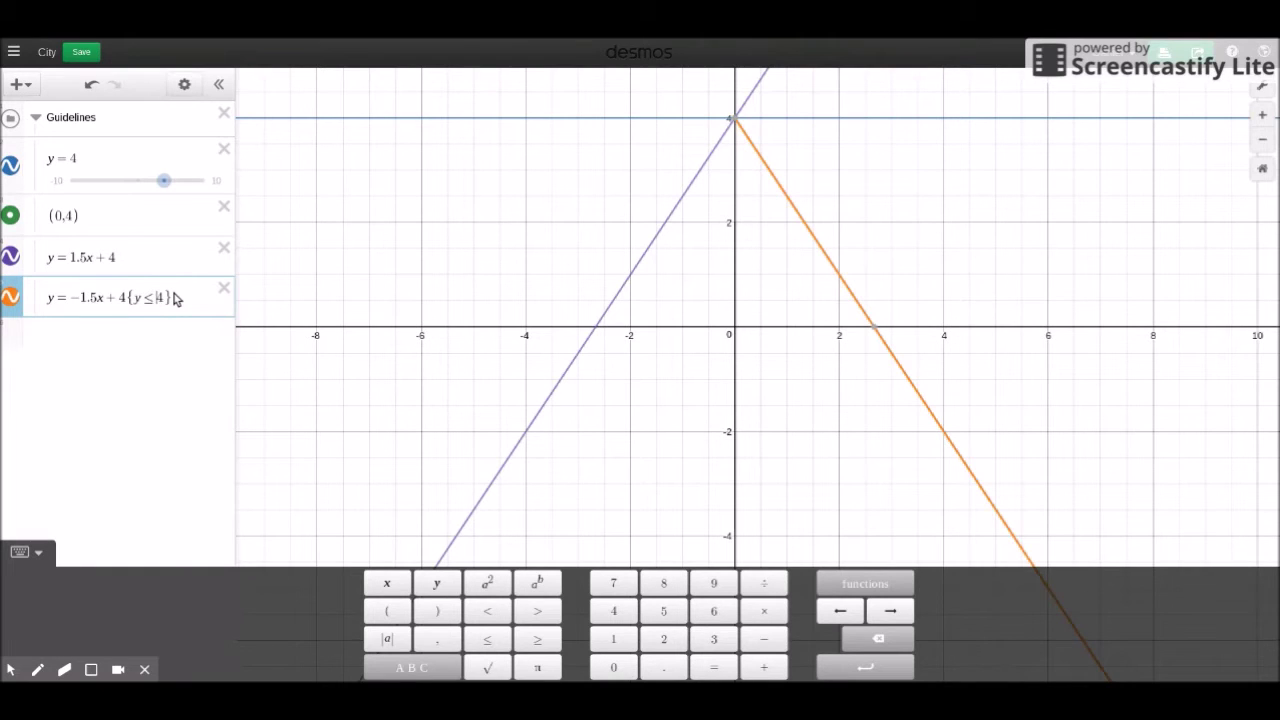
click(125, 258)
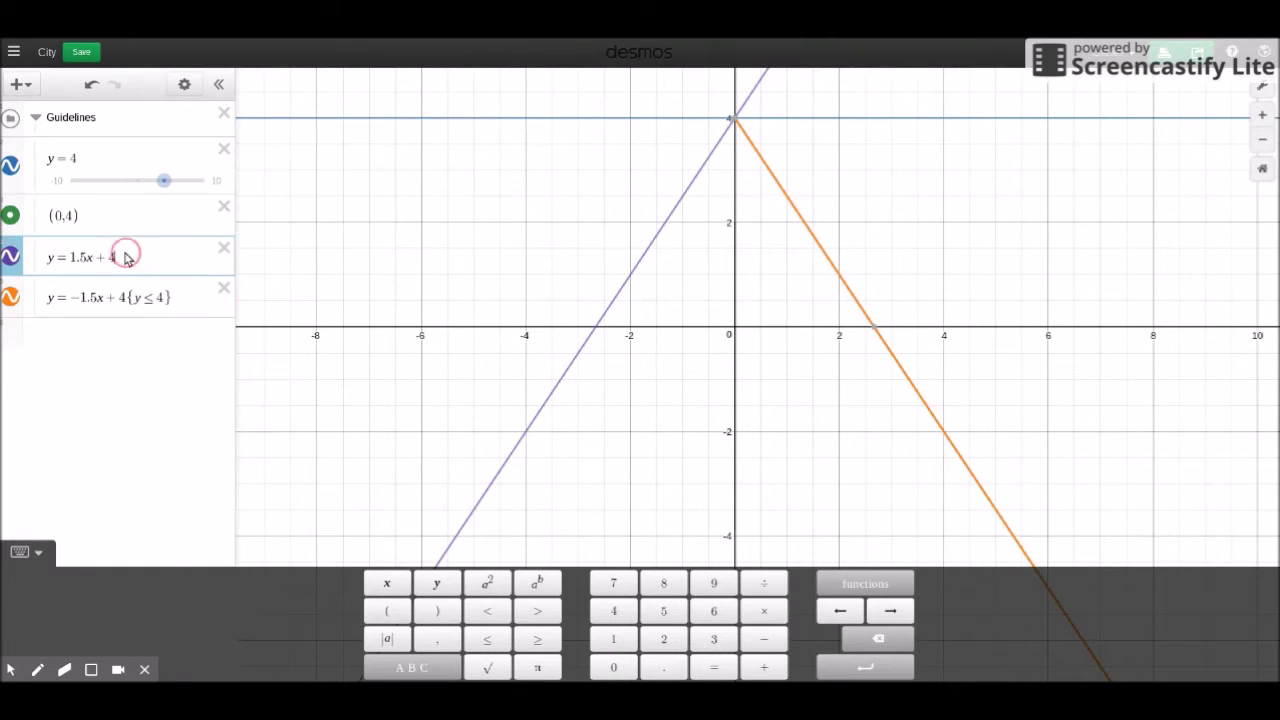
text({y<=4)
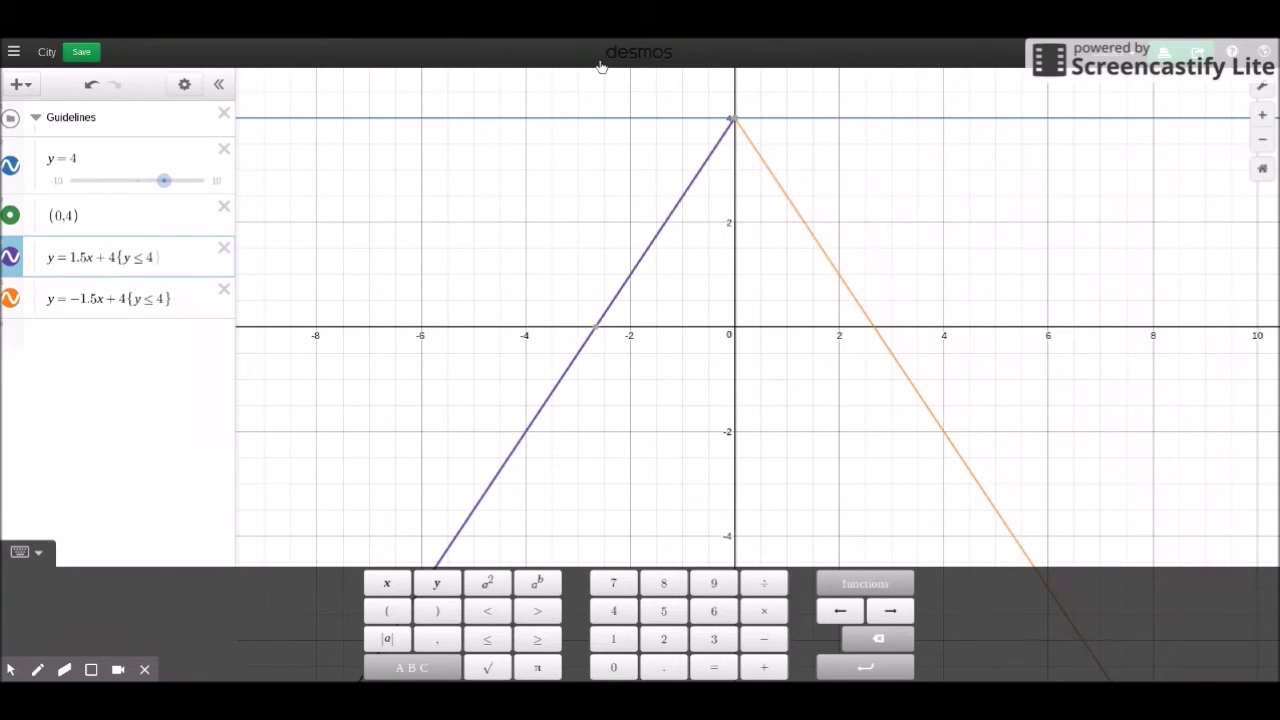
- Colour both diagonal guidelines blue and the (0,4) point red
click(182, 90)
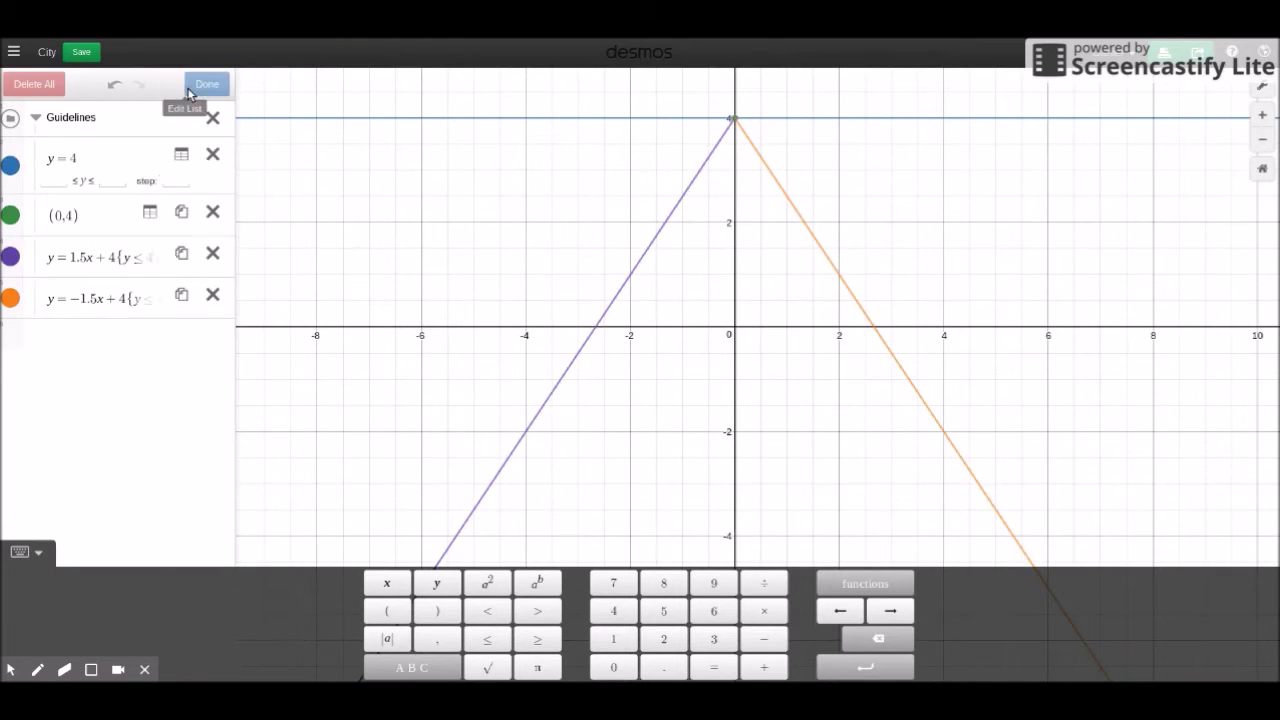
click(10, 257)
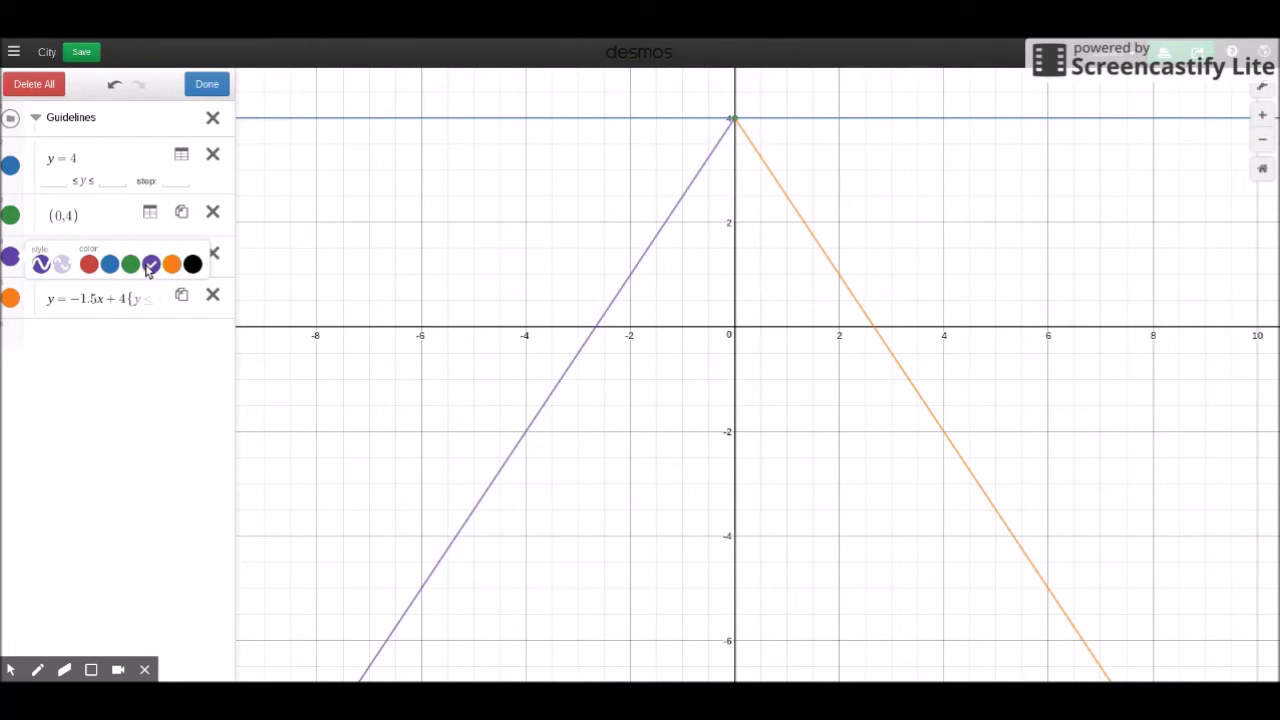
click(110, 265)
click(10, 298)
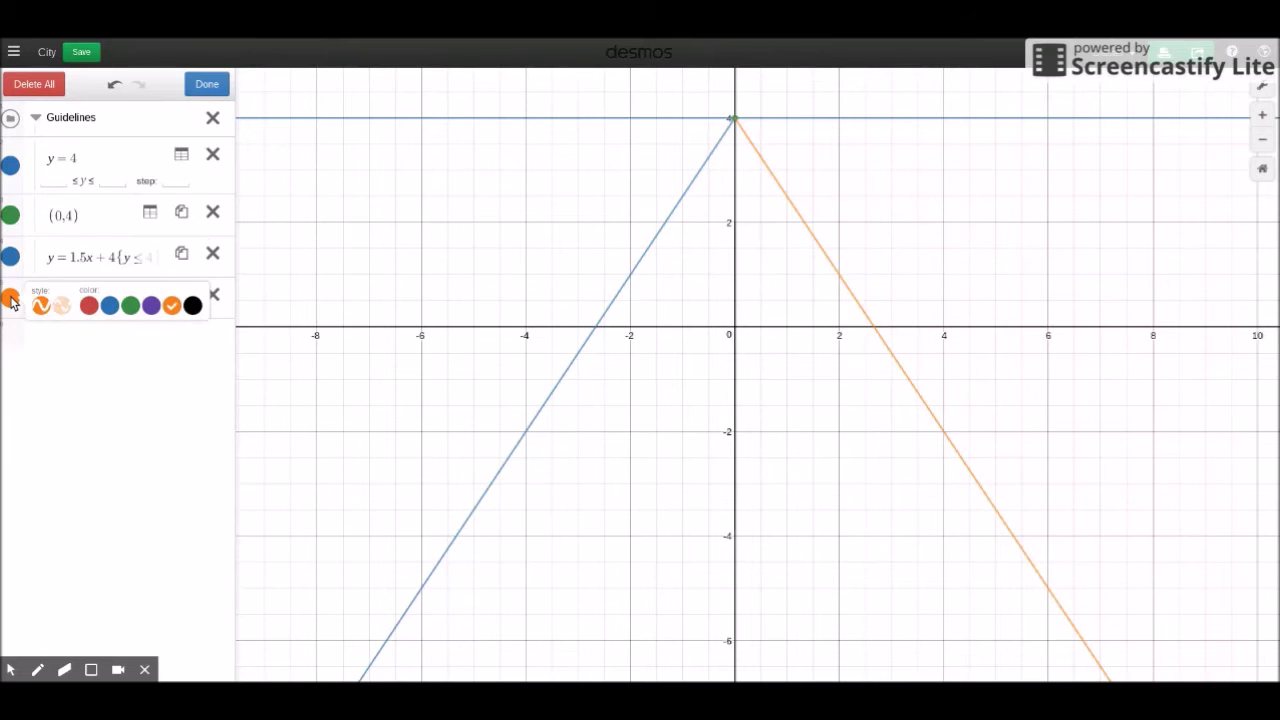
click(111, 306)
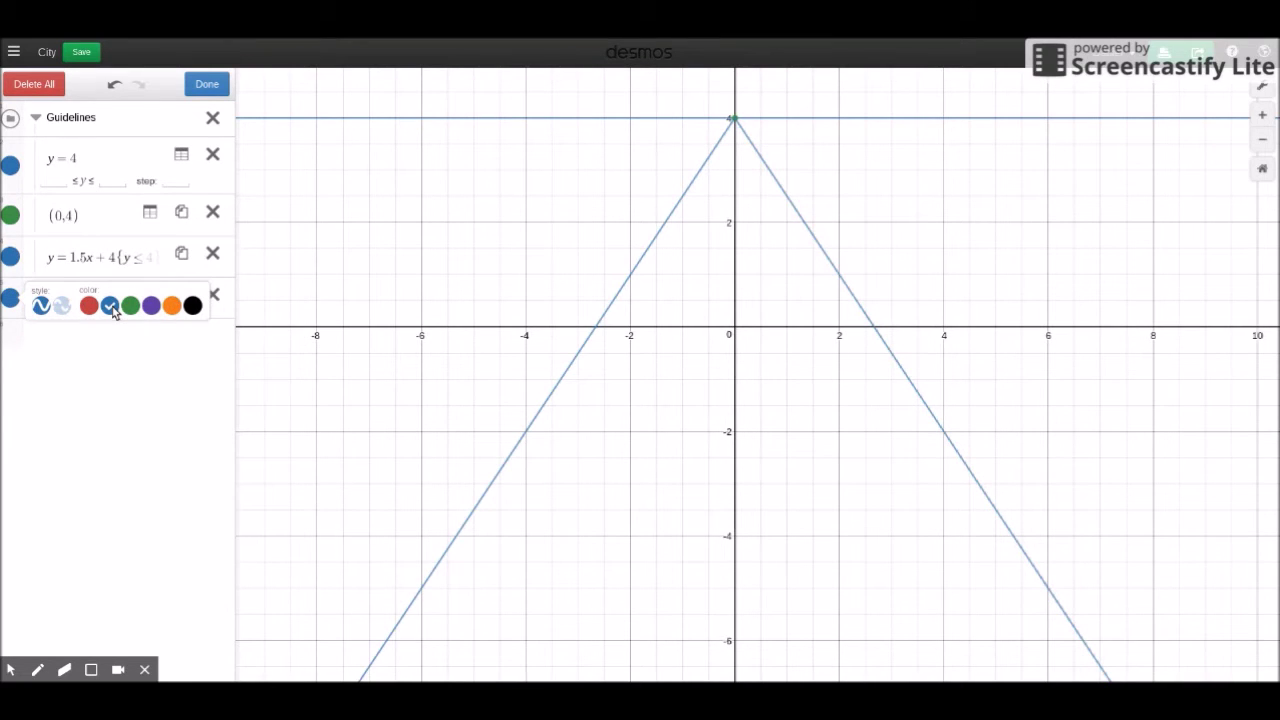
click(10, 215)
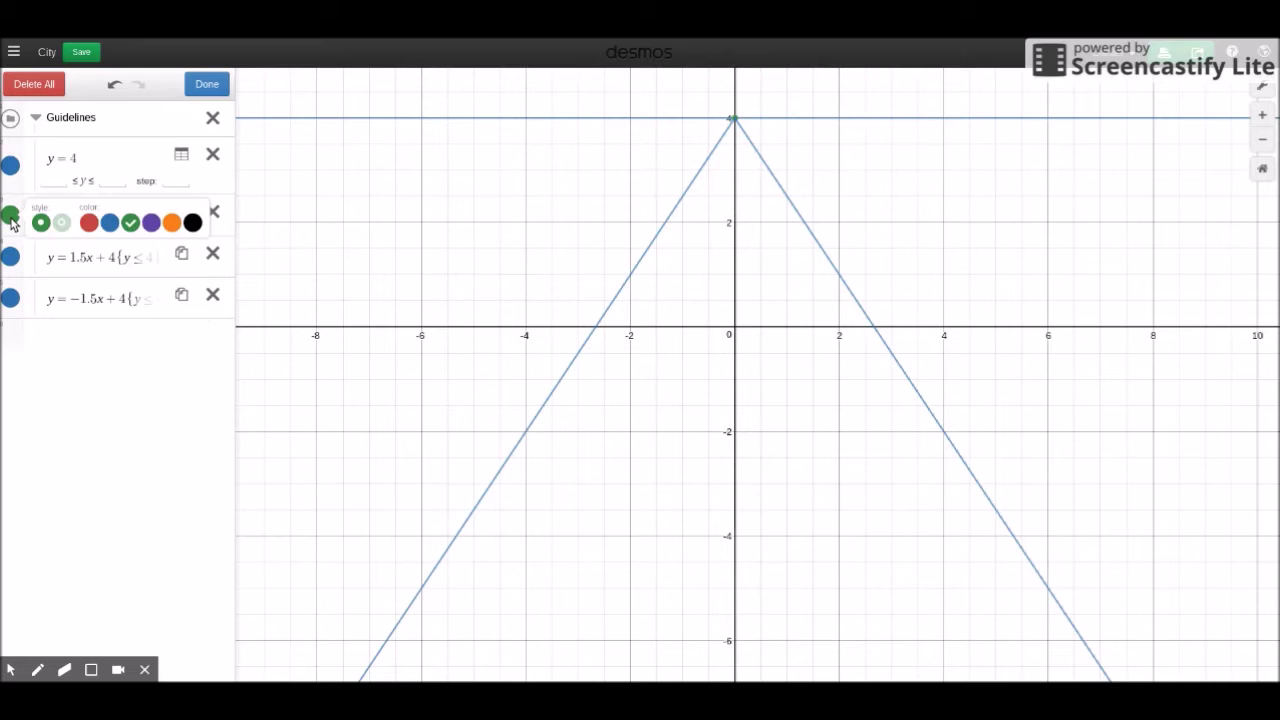
click(89, 222)
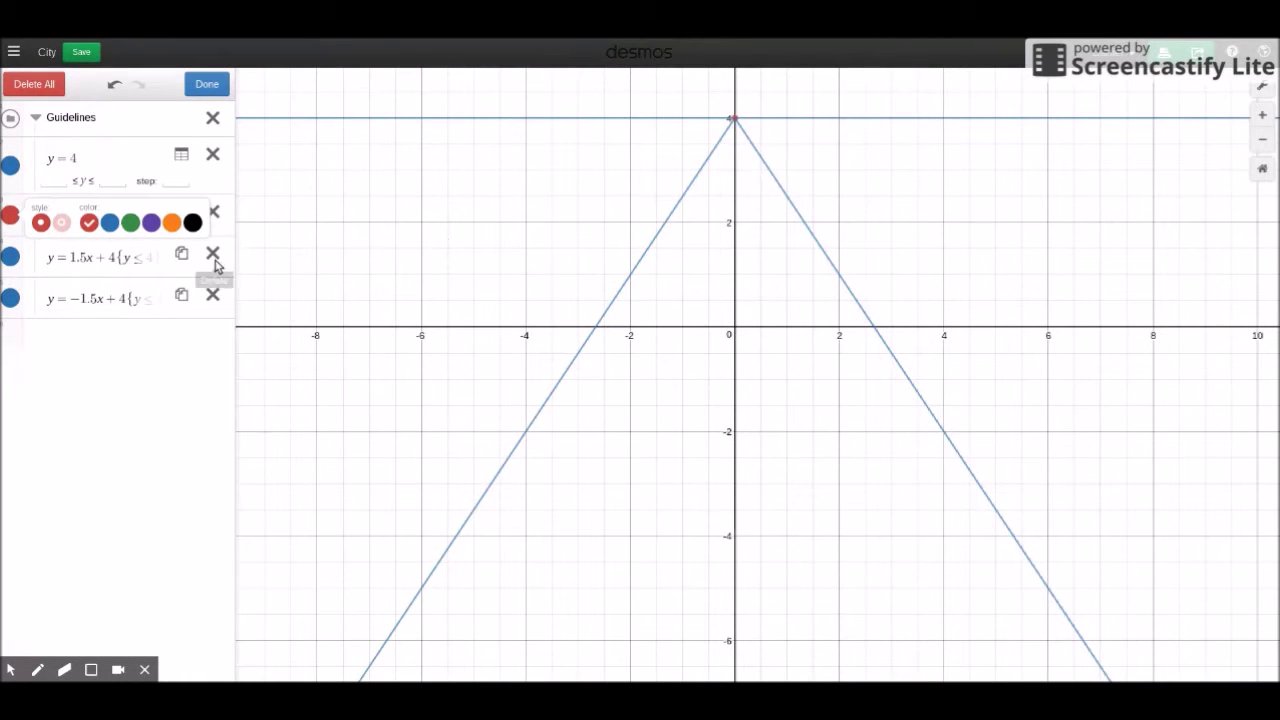
- Make both diagonal guidelines dashed and finish editing the list
click(8, 258)
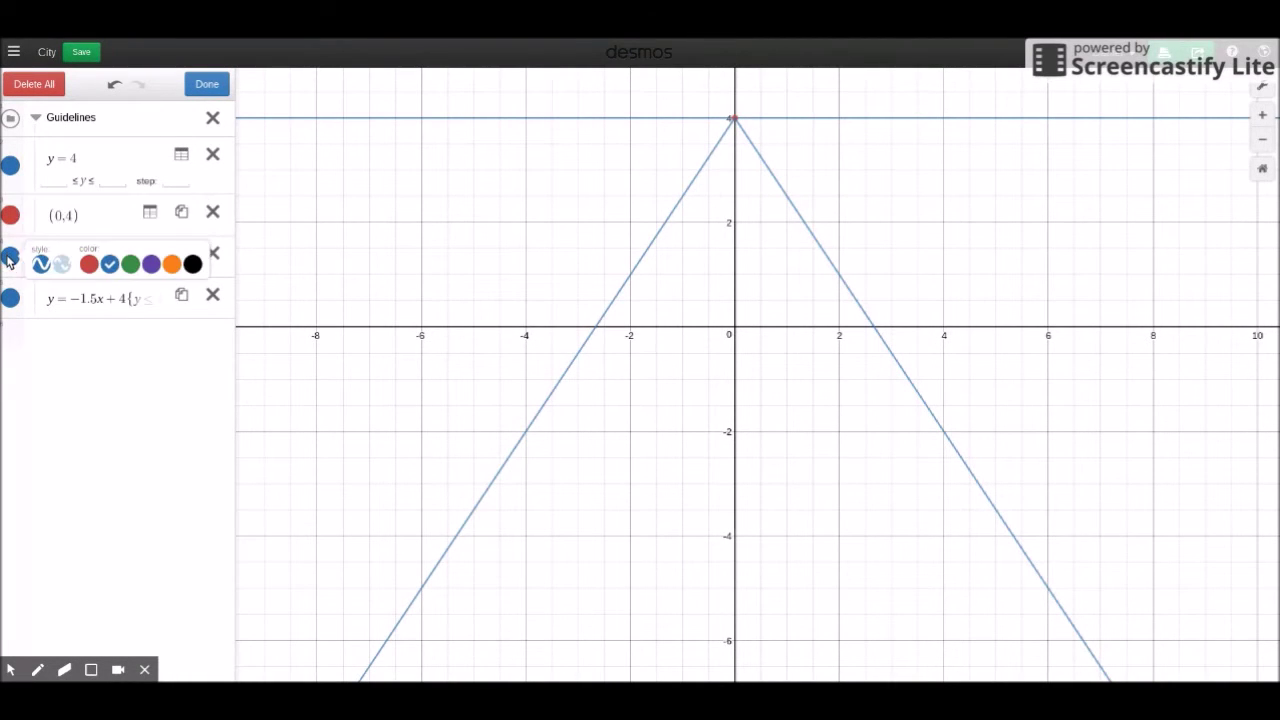
click(61, 264)
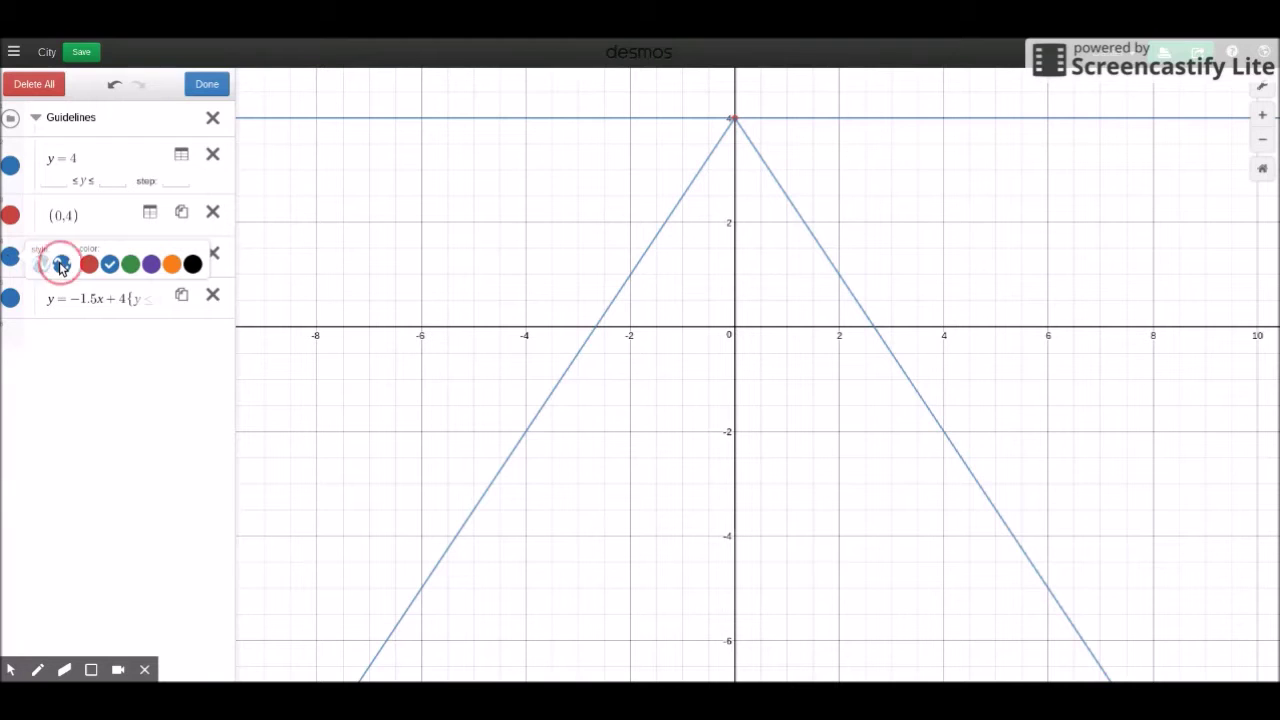
click(9, 298)
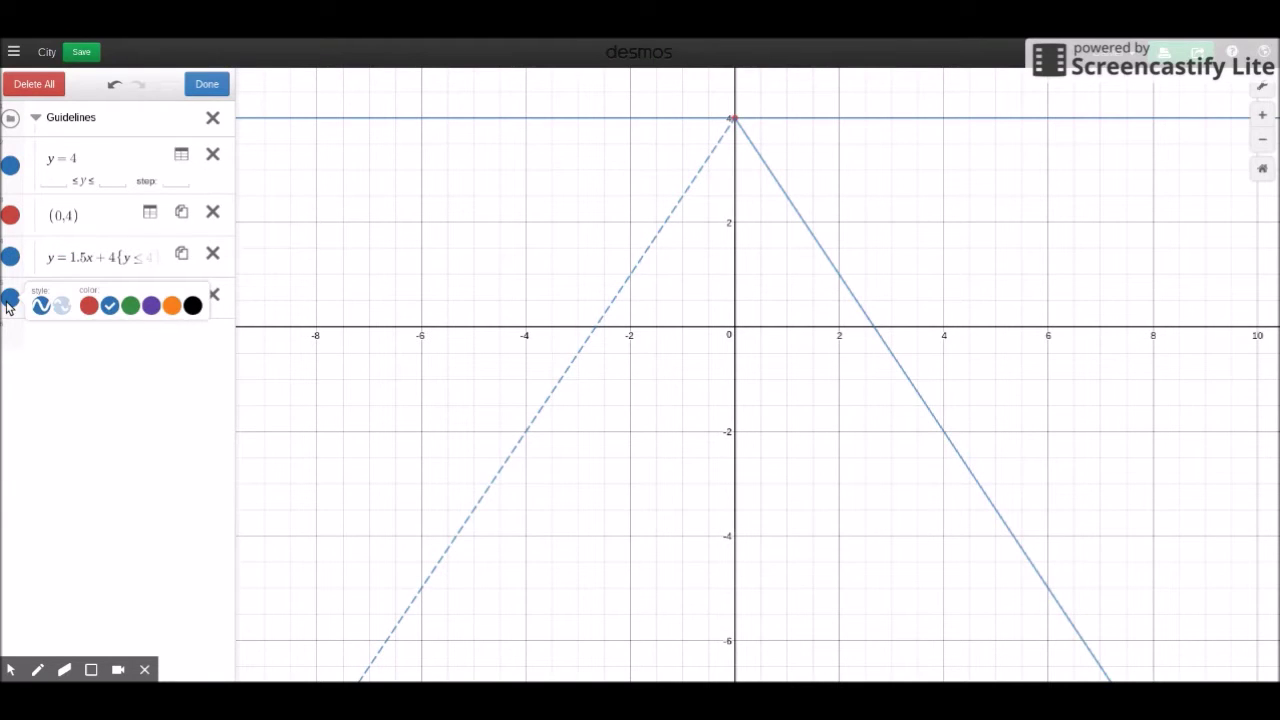
click(62, 307)
click(218, 88)
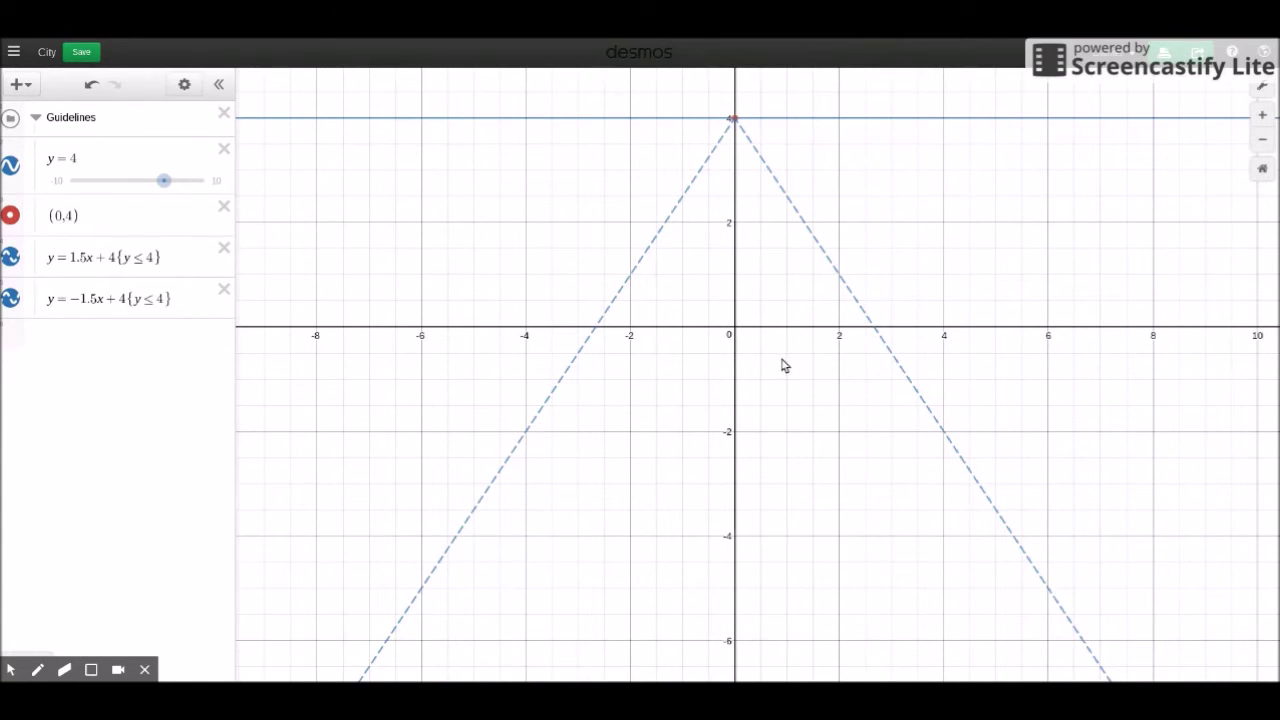
- Add a second folder named 'Buildings' below the guideline expressions
drag(751, 367, 879, 399)
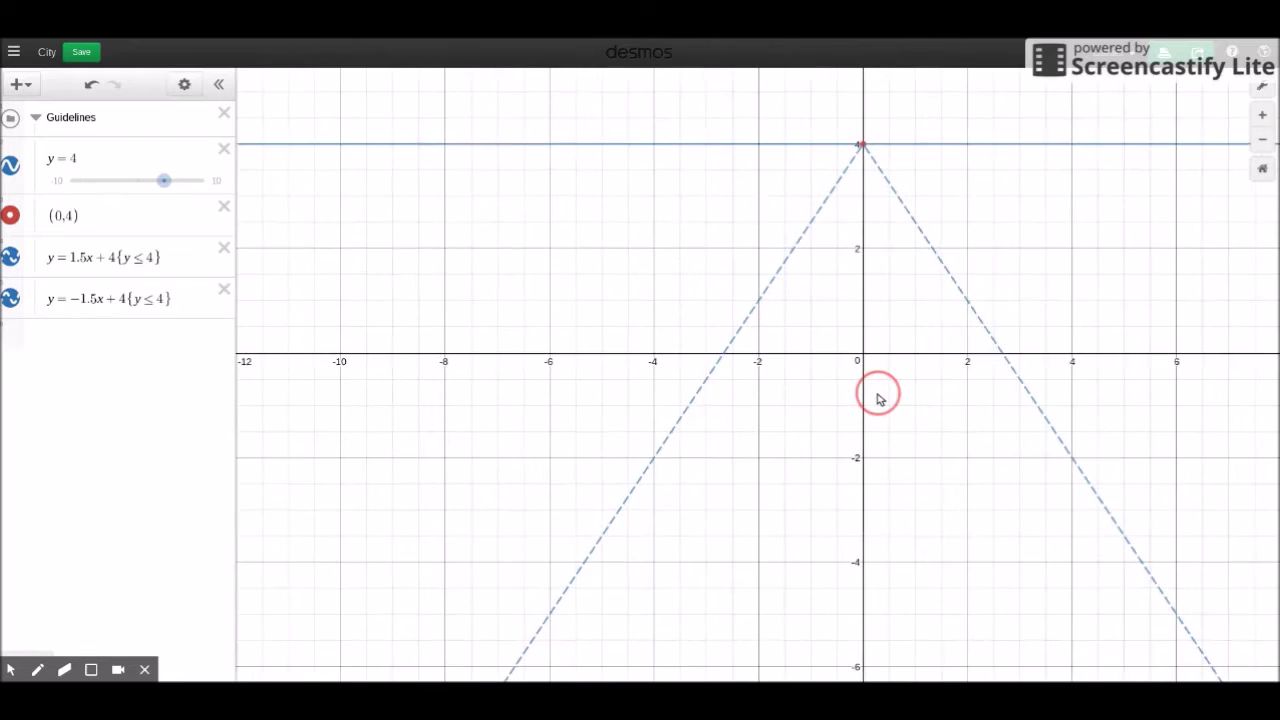
click(184, 304)
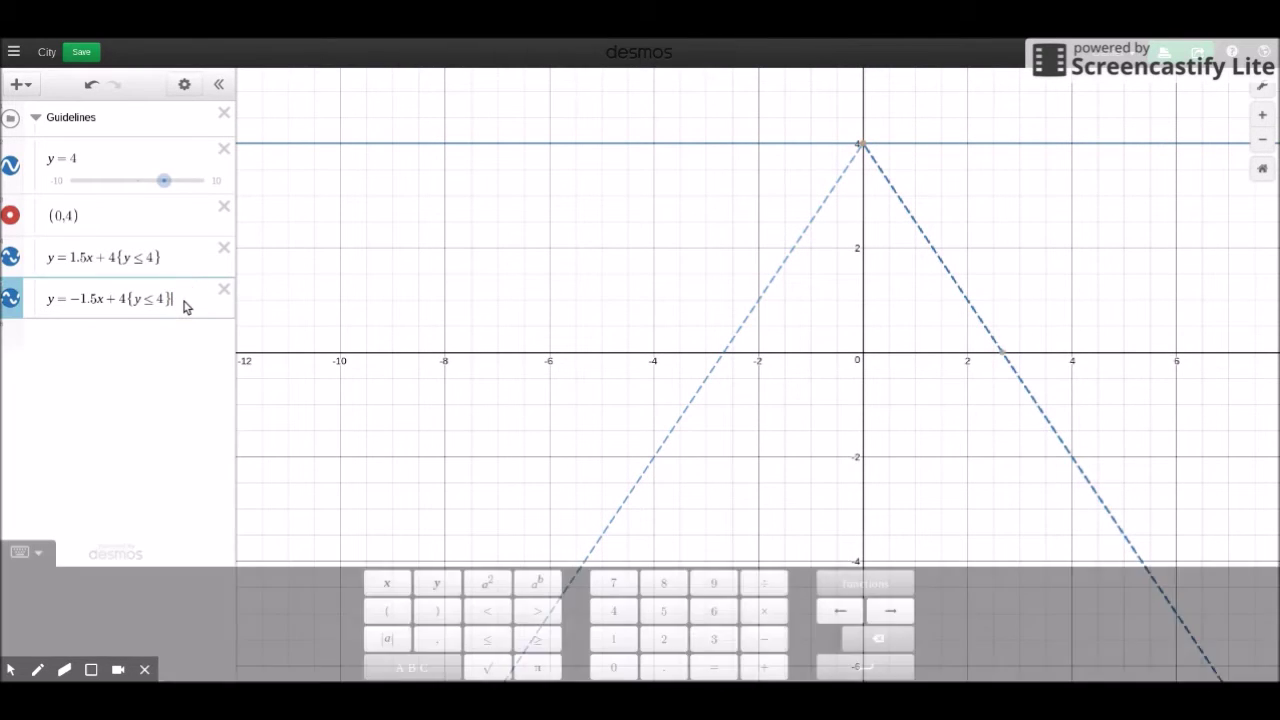
click(20, 84)
click(46, 203)
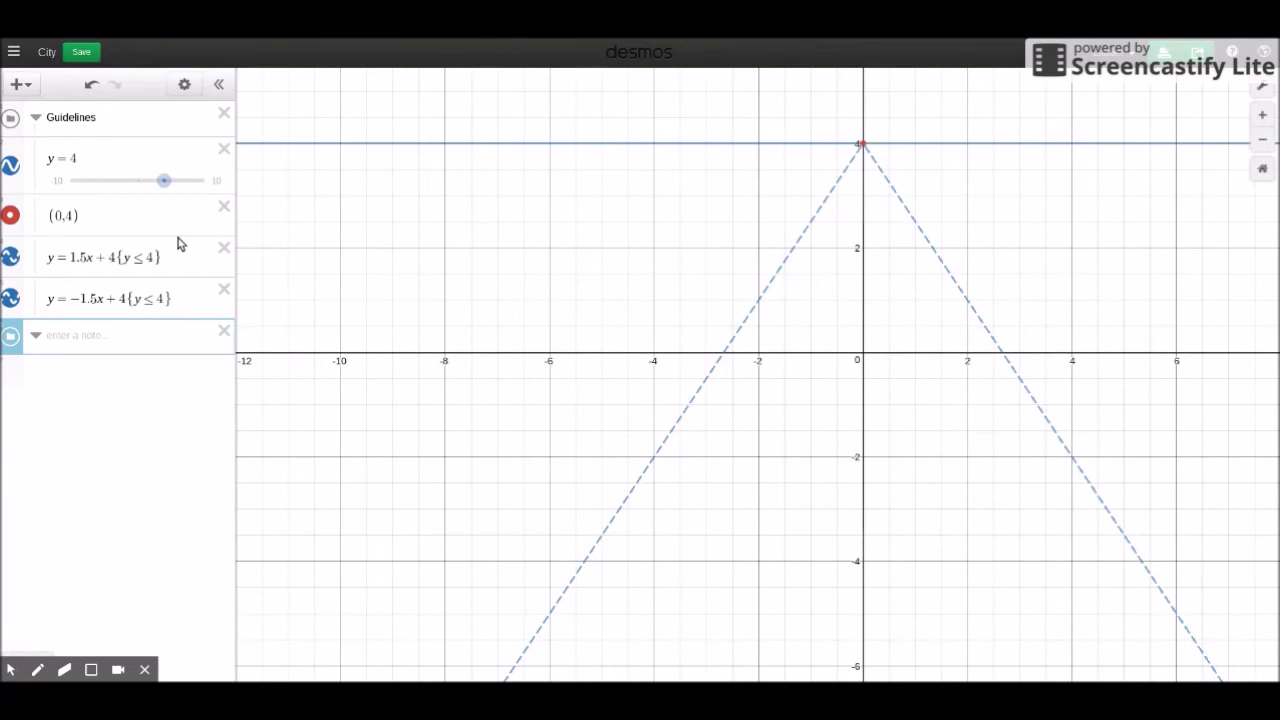
text(Buildings)
key(Return)
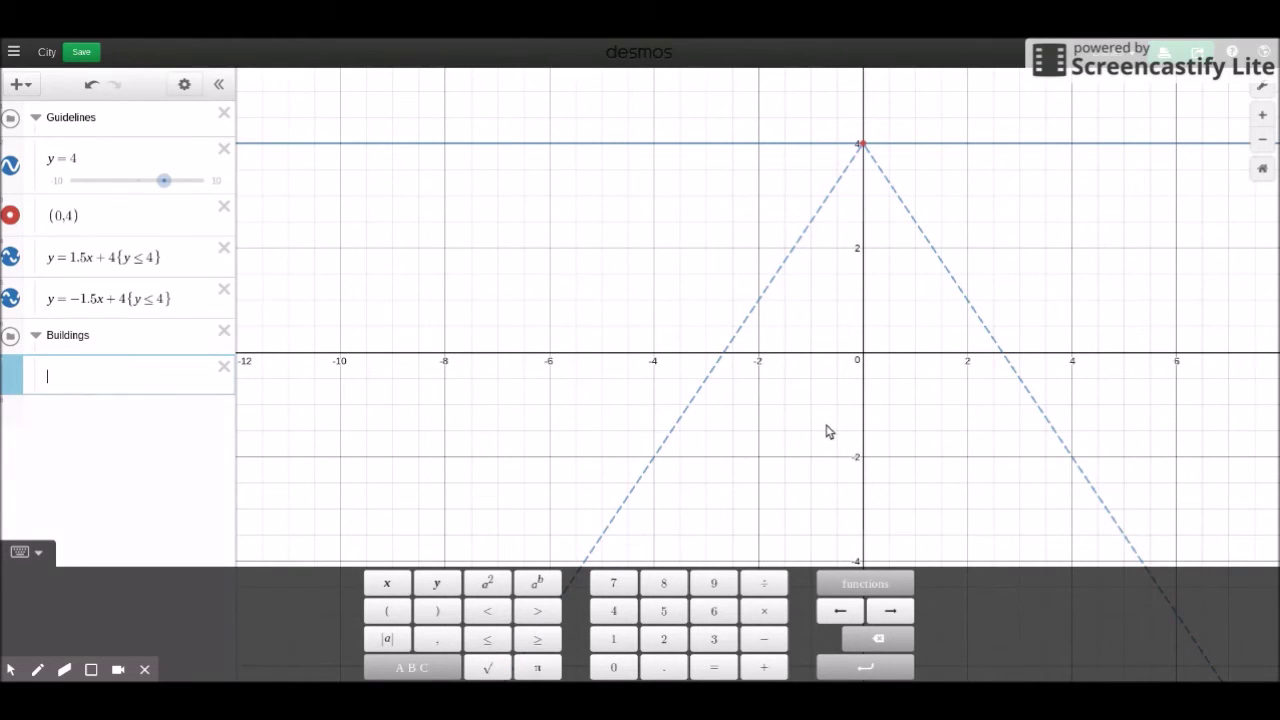
drag(826, 431, 942, 459)
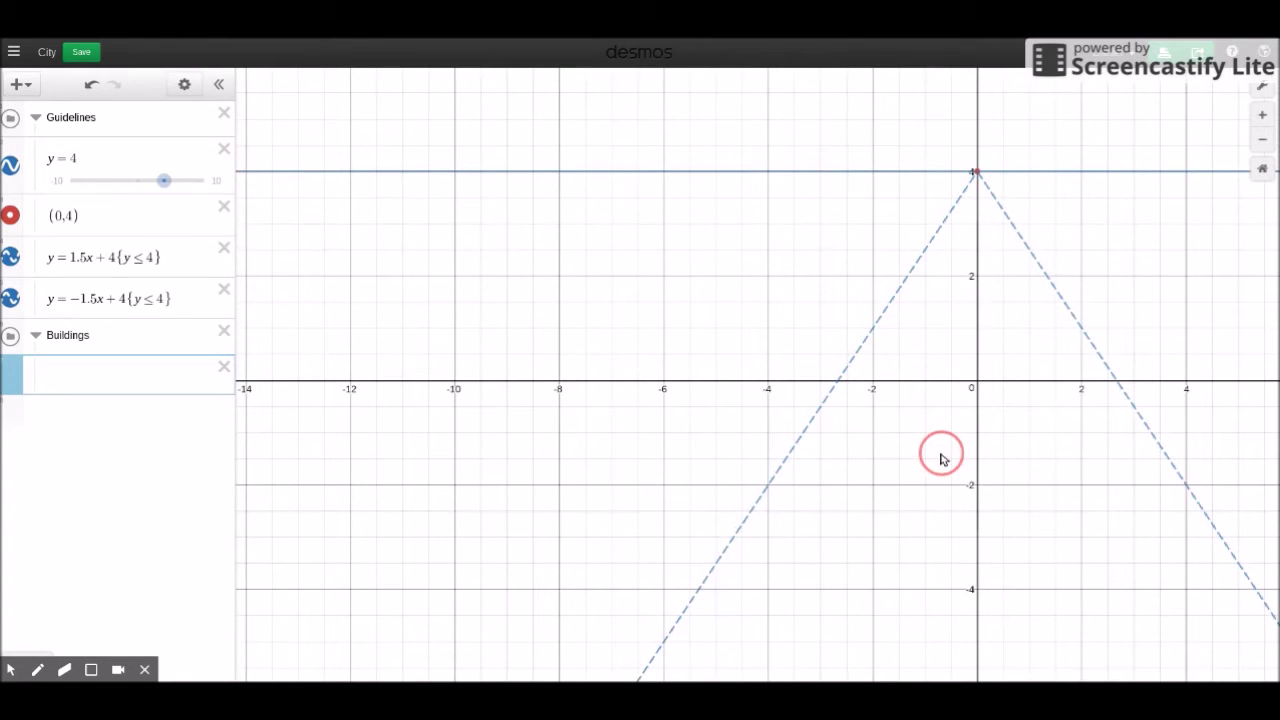
- Add the vertical building edge x = −4 where the left guideline meets the x-axis
click(101, 386)
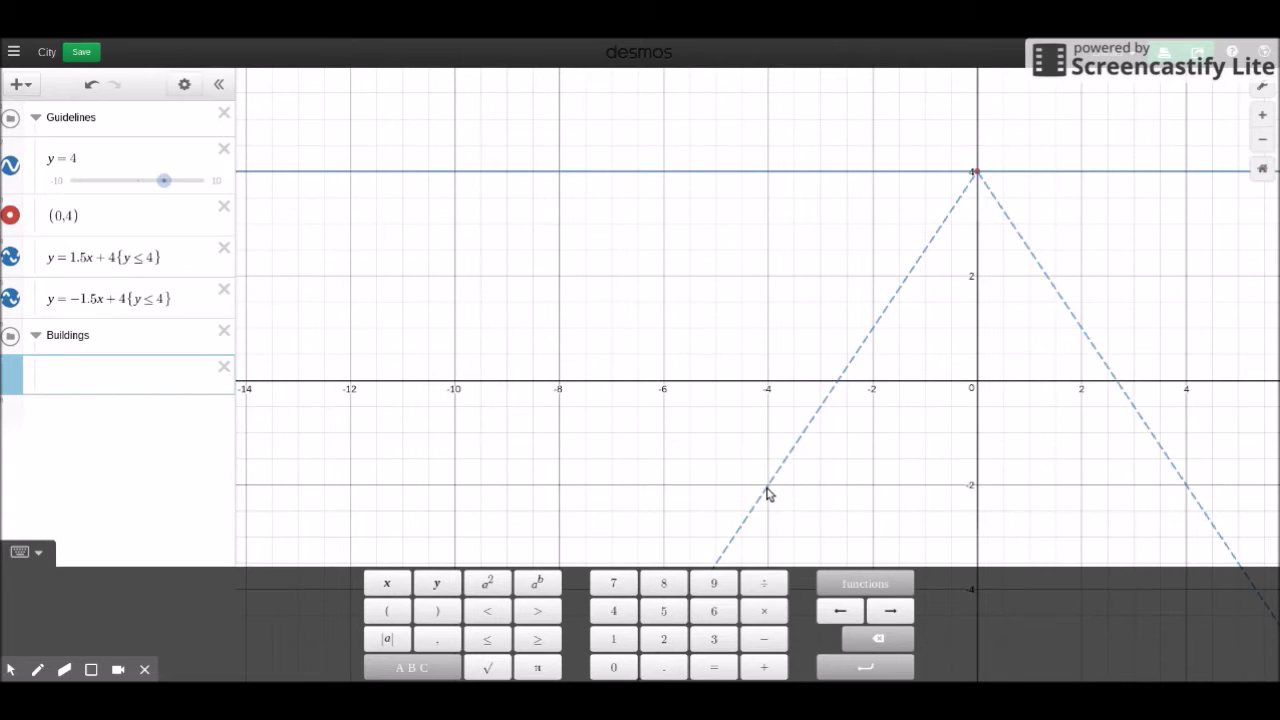
drag(767, 493, 770, 495)
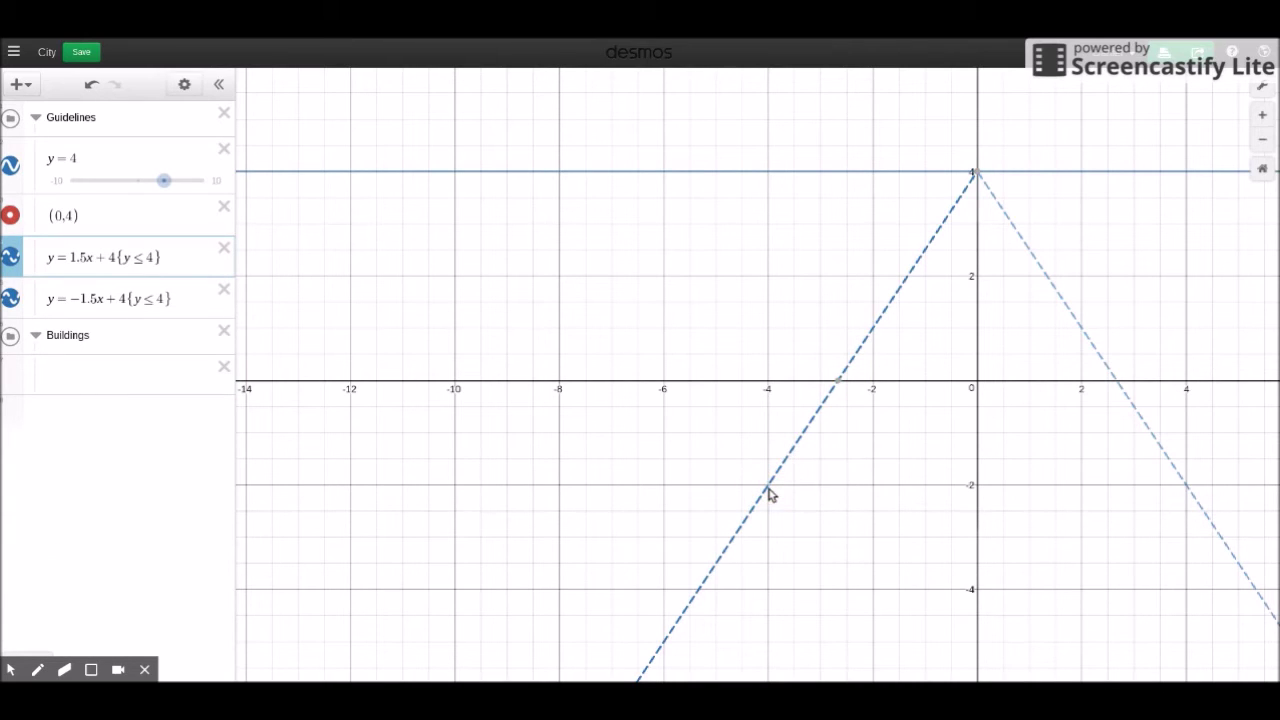
click(88, 388)
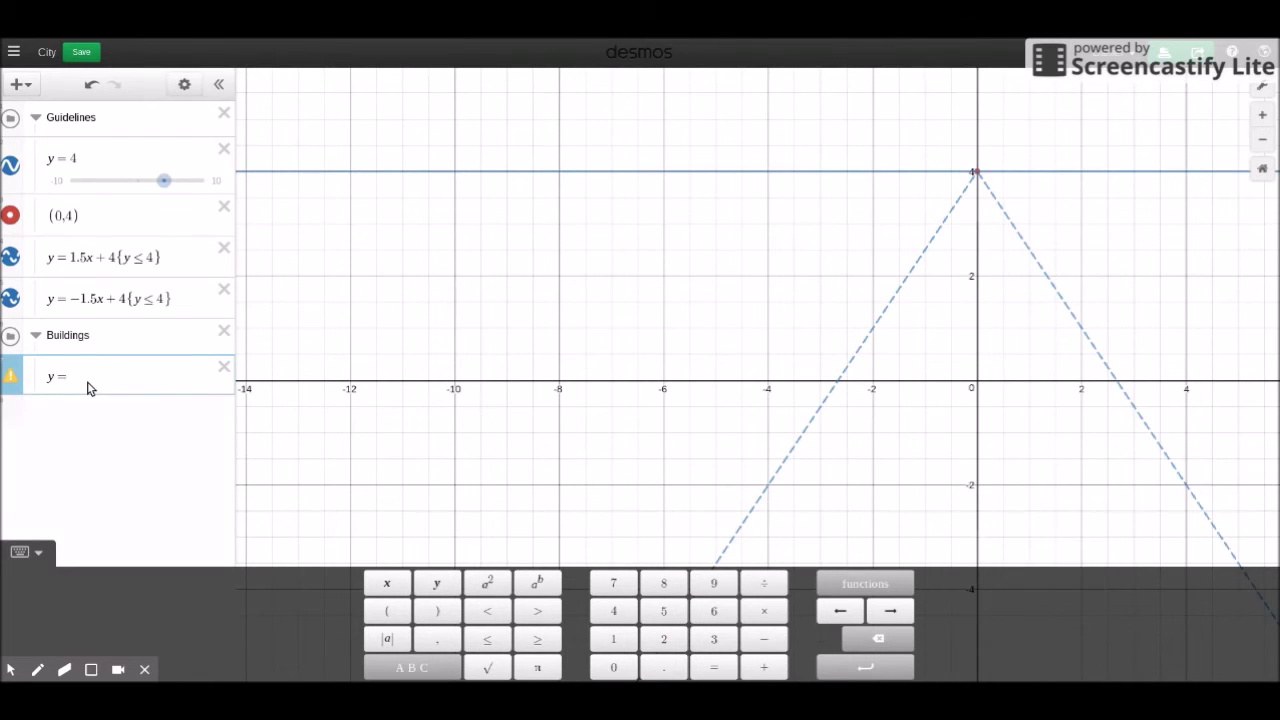
key(BackSpace)
text(x=)
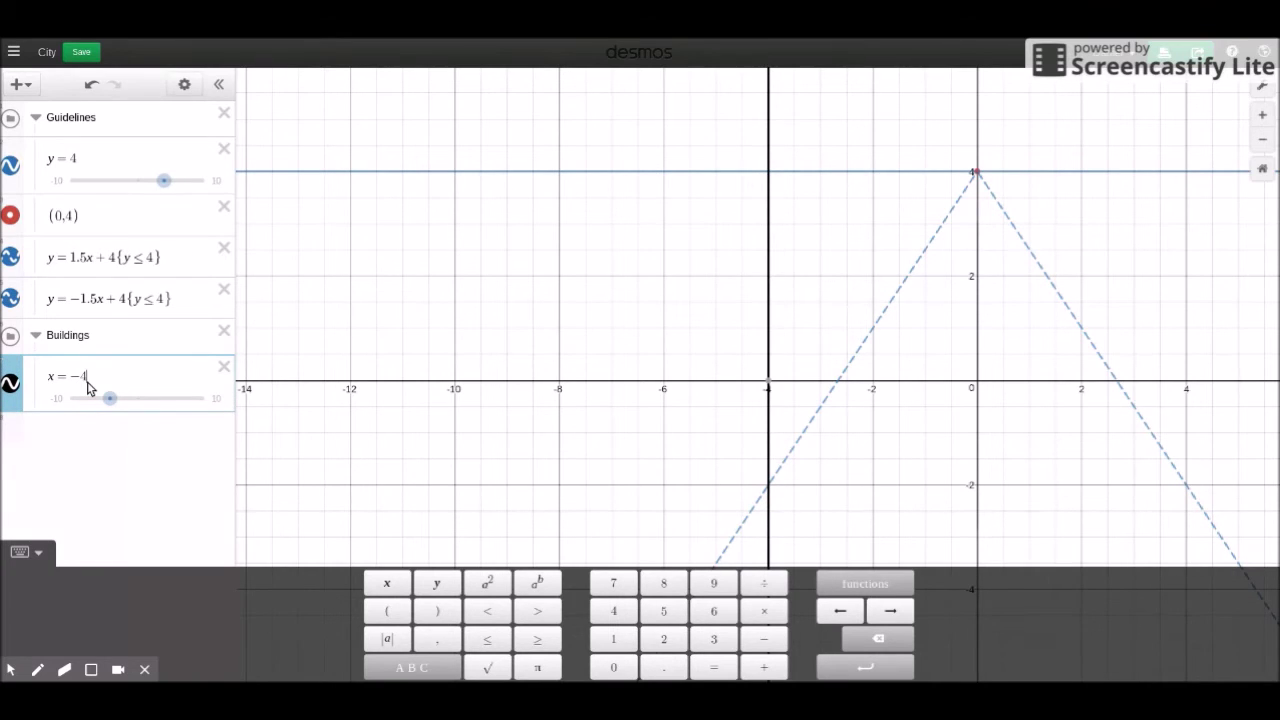
click(840, 388)
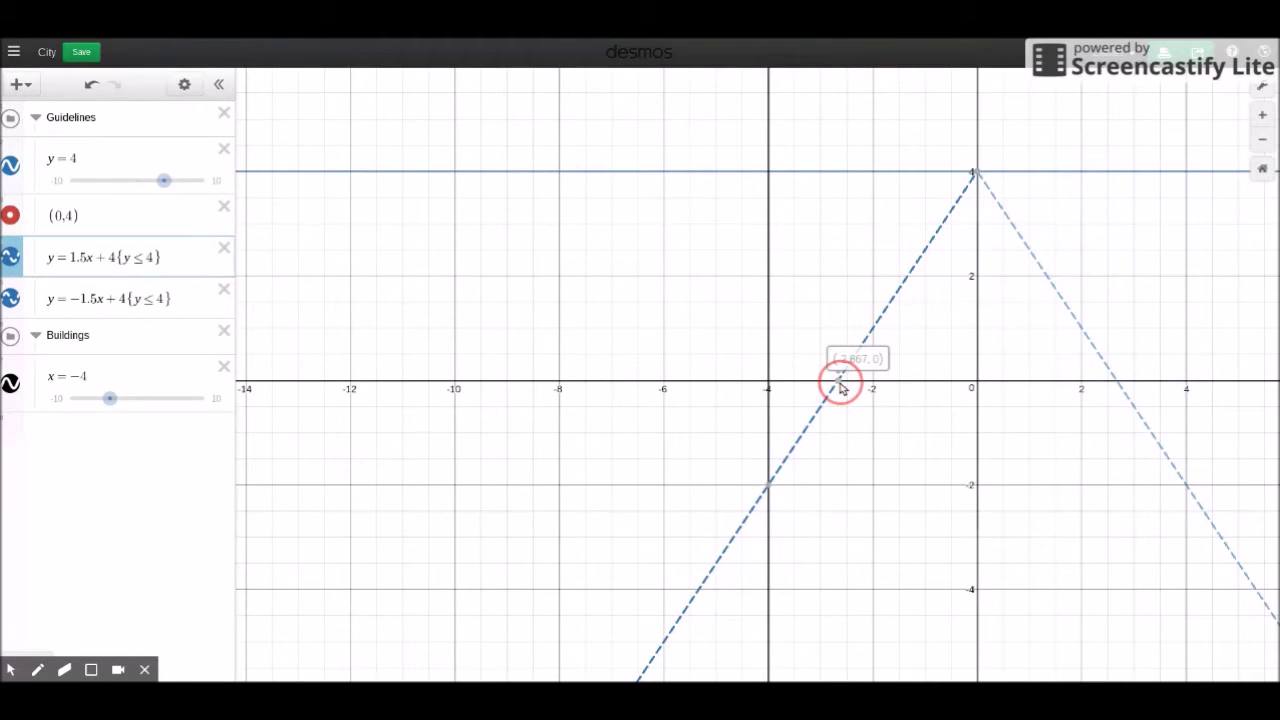
- Add the vertical building edges x = −2 2/3 and x = −6
click(139, 374)
key(Return)
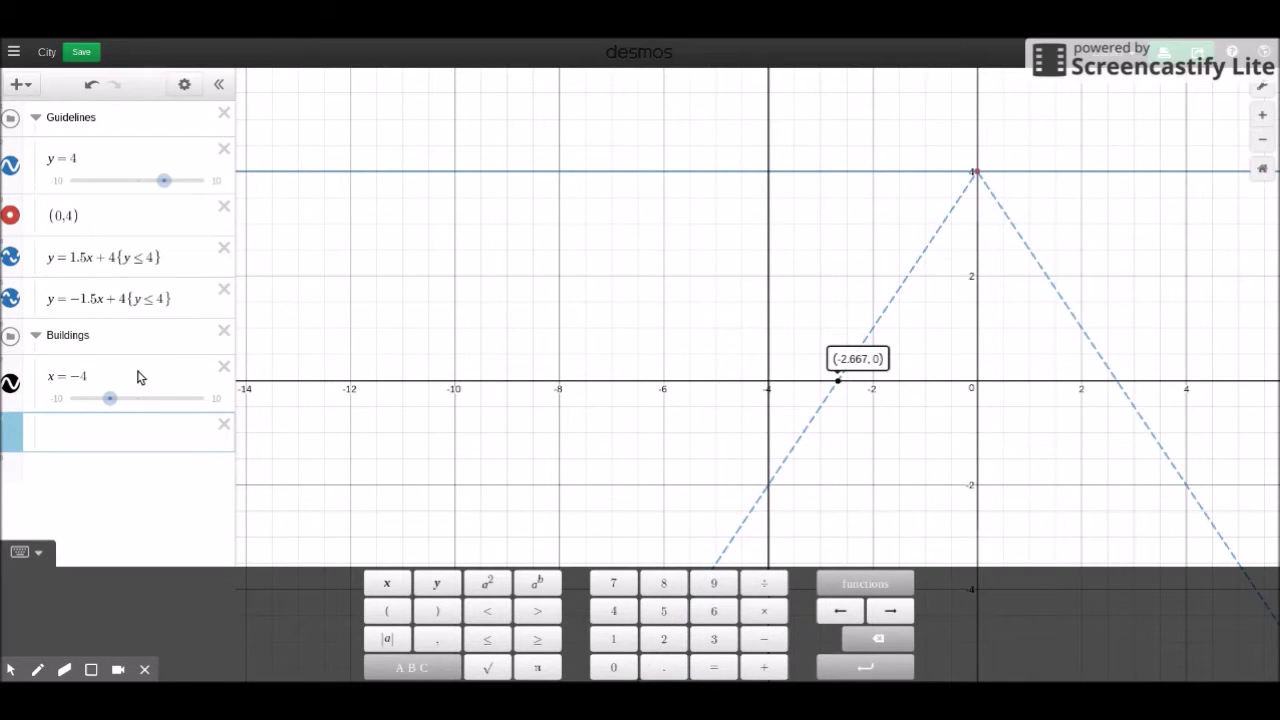
text(x=-2 2/3)
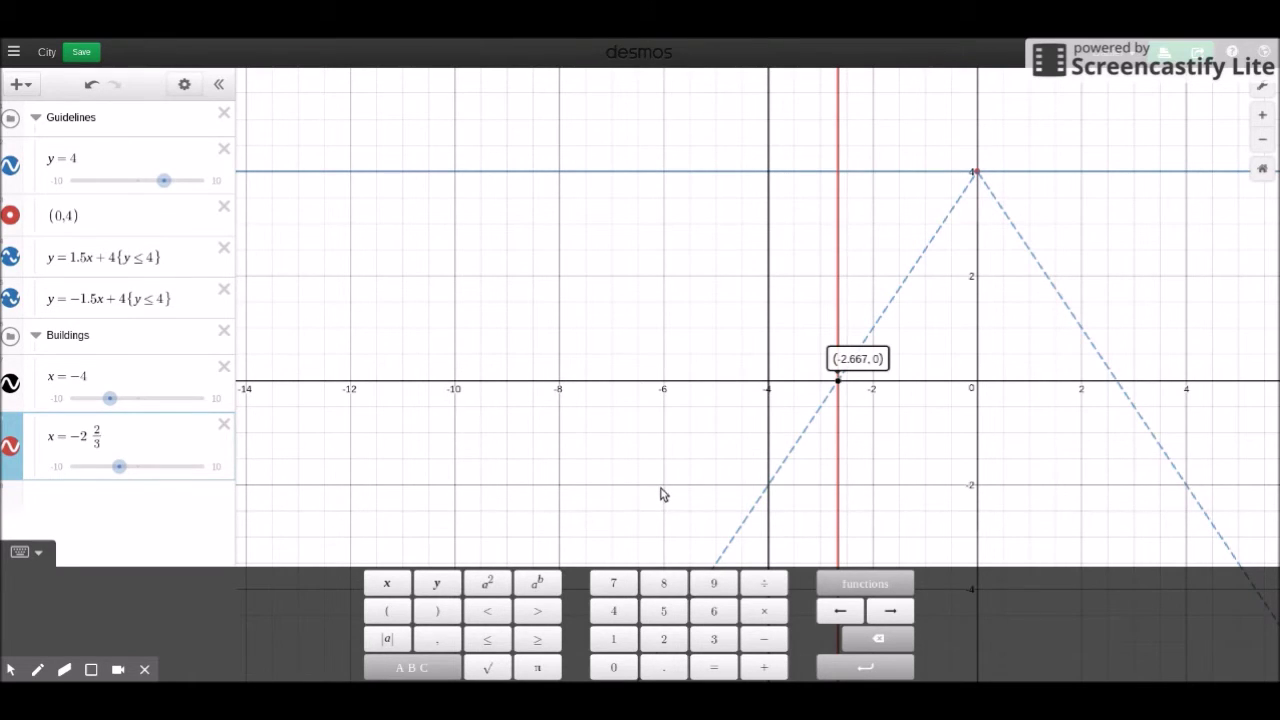
key(Return)
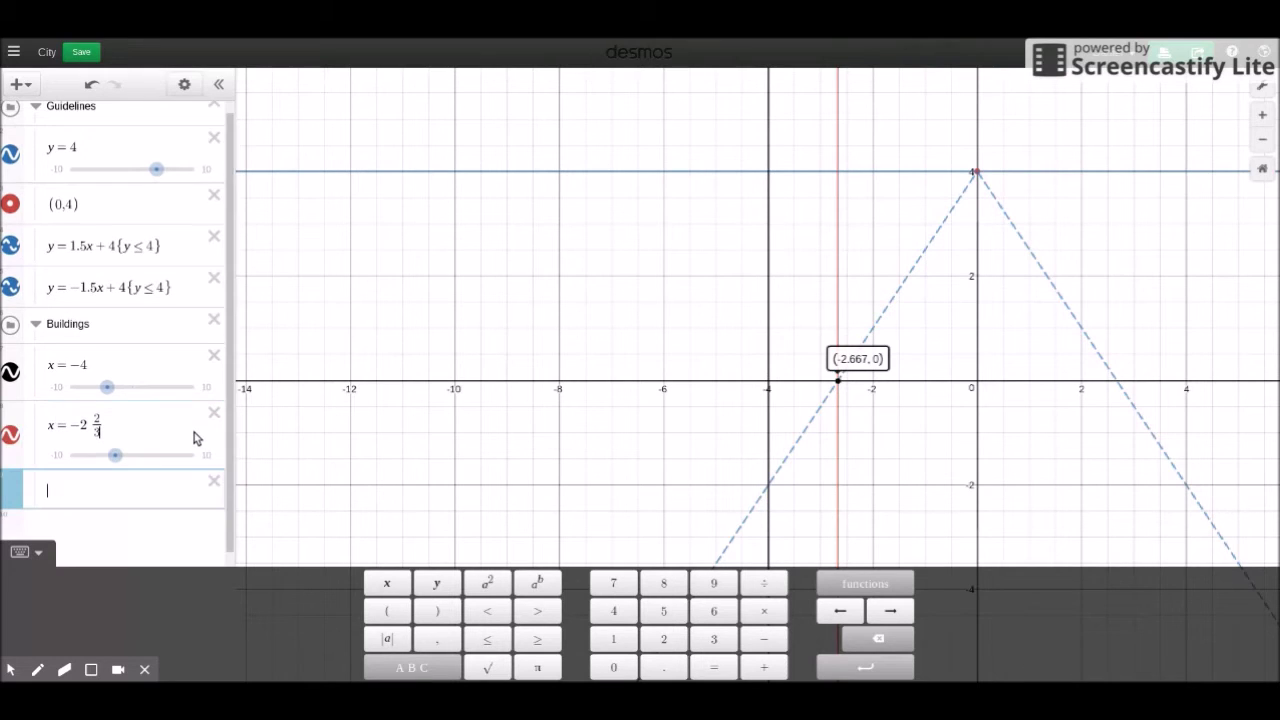
text(x=-6)
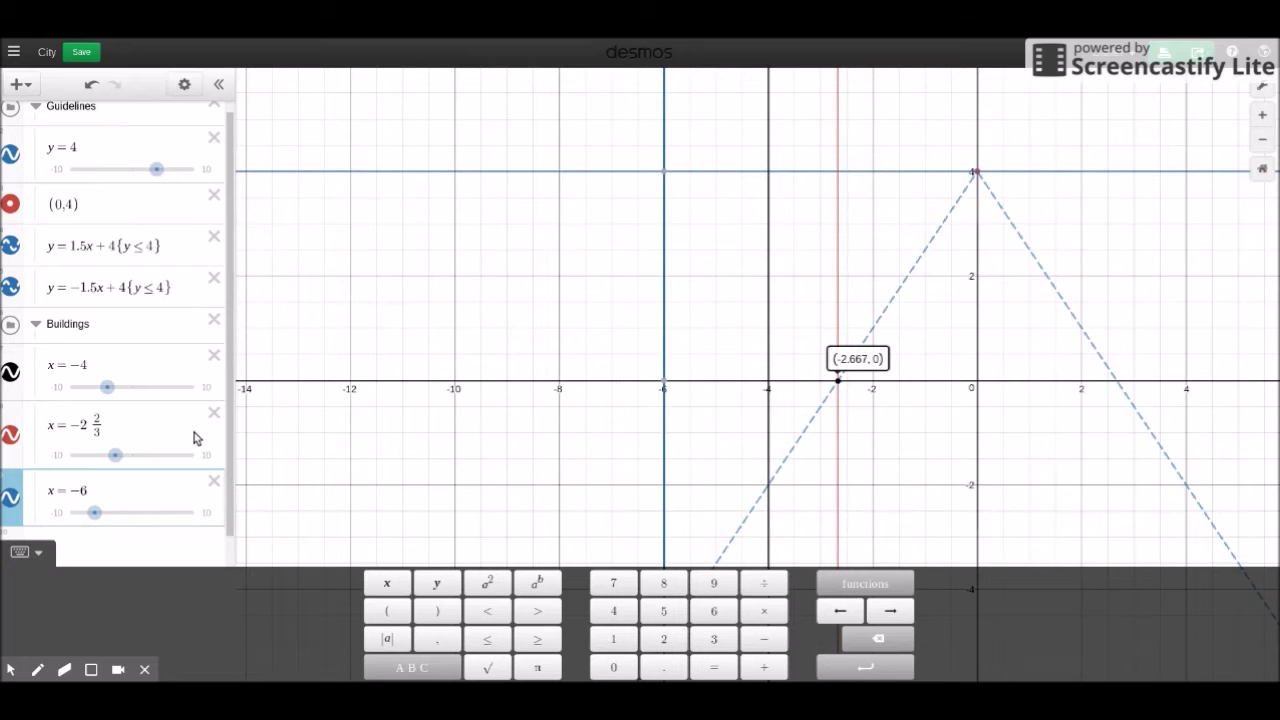
click(962, 254)
drag(962, 254, 991, 366)
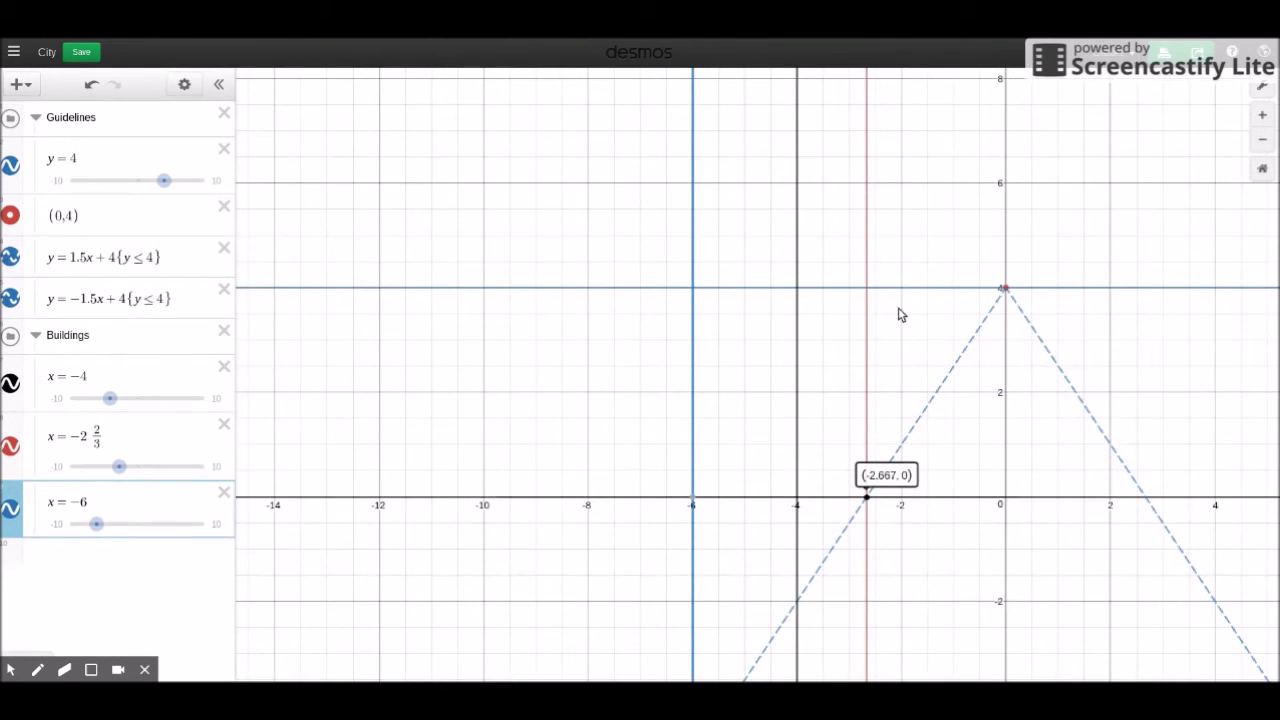
click(698, 187)
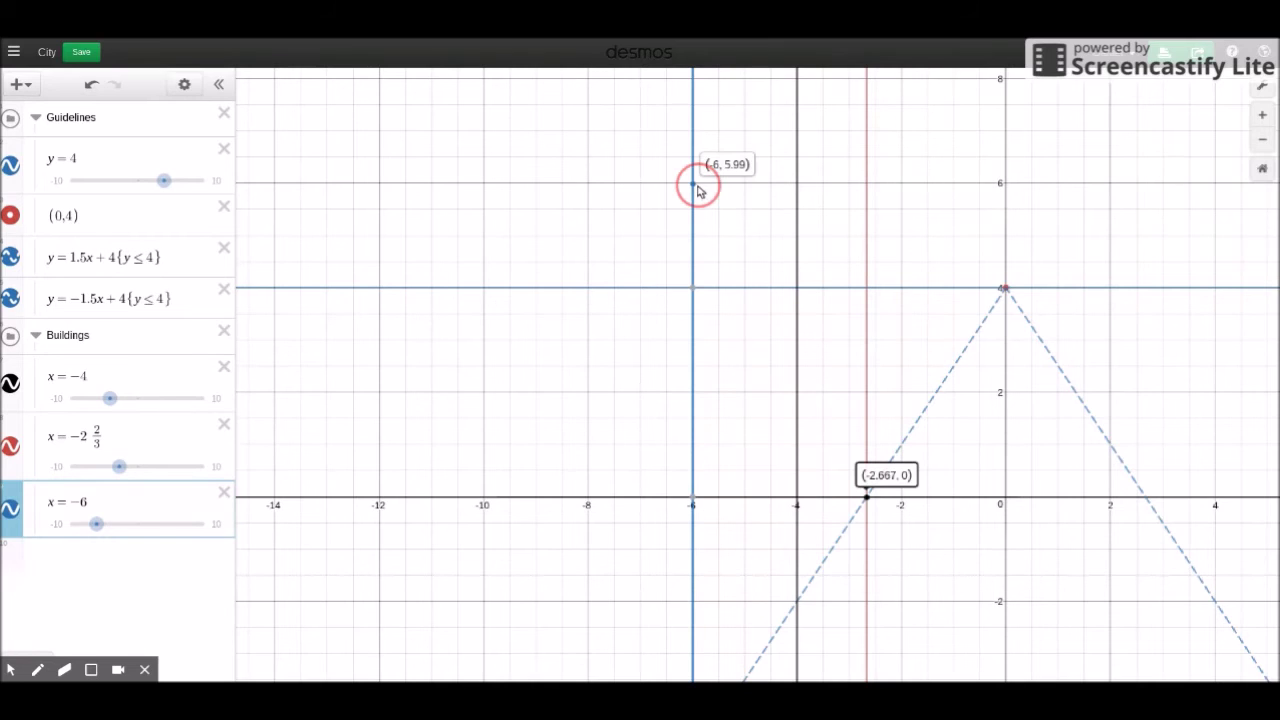
click(181, 502)
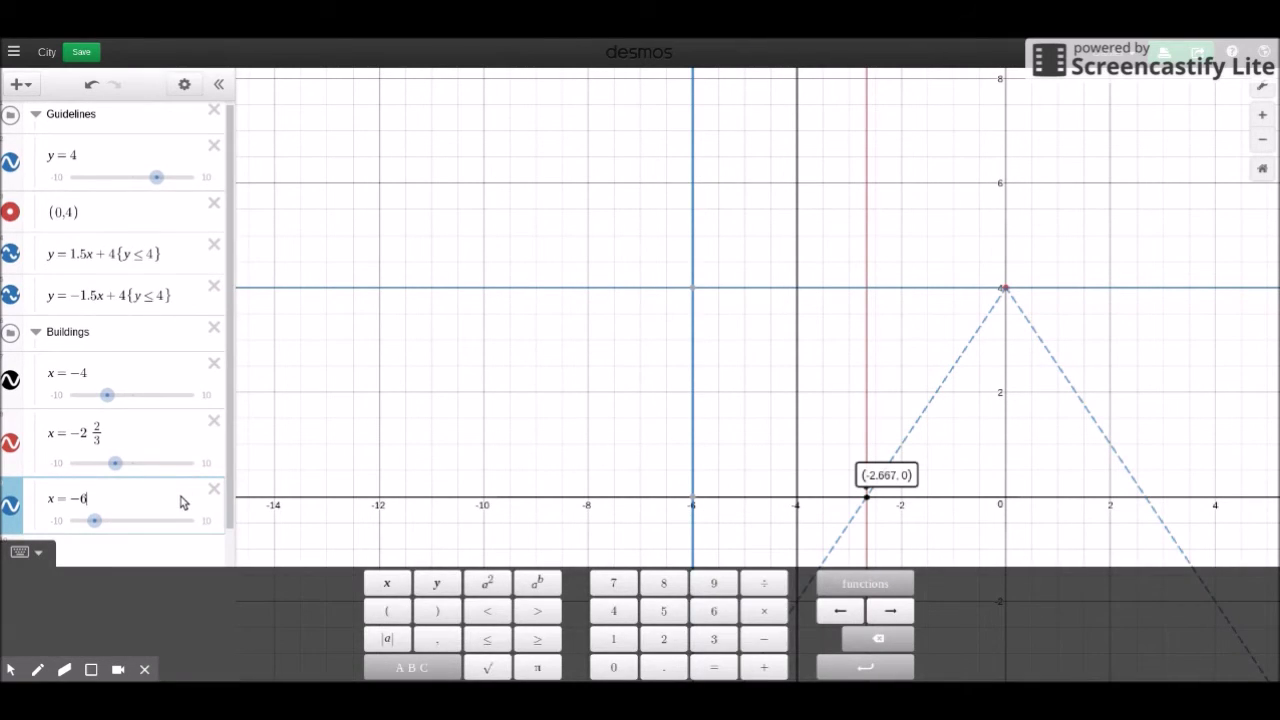
- Restrict the x = −6 edge to −2 ≤ y ≤ 6
text({)
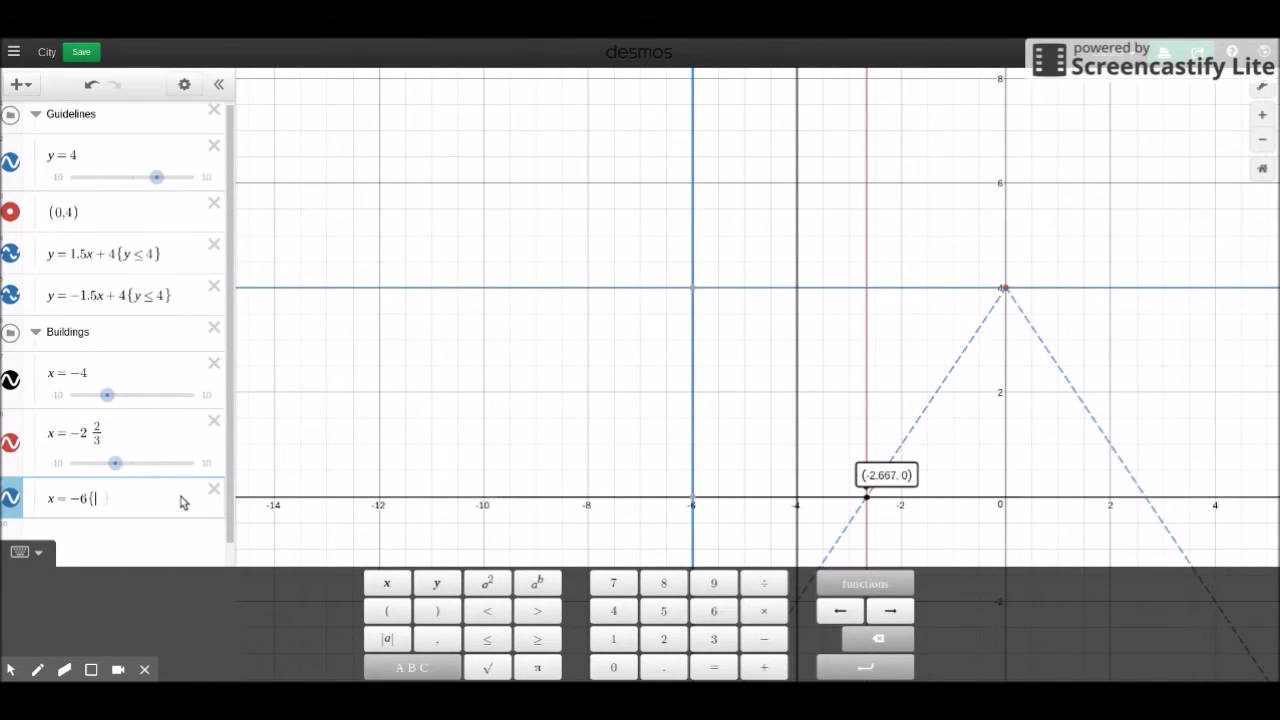
drag(492, 446, 502, 383)
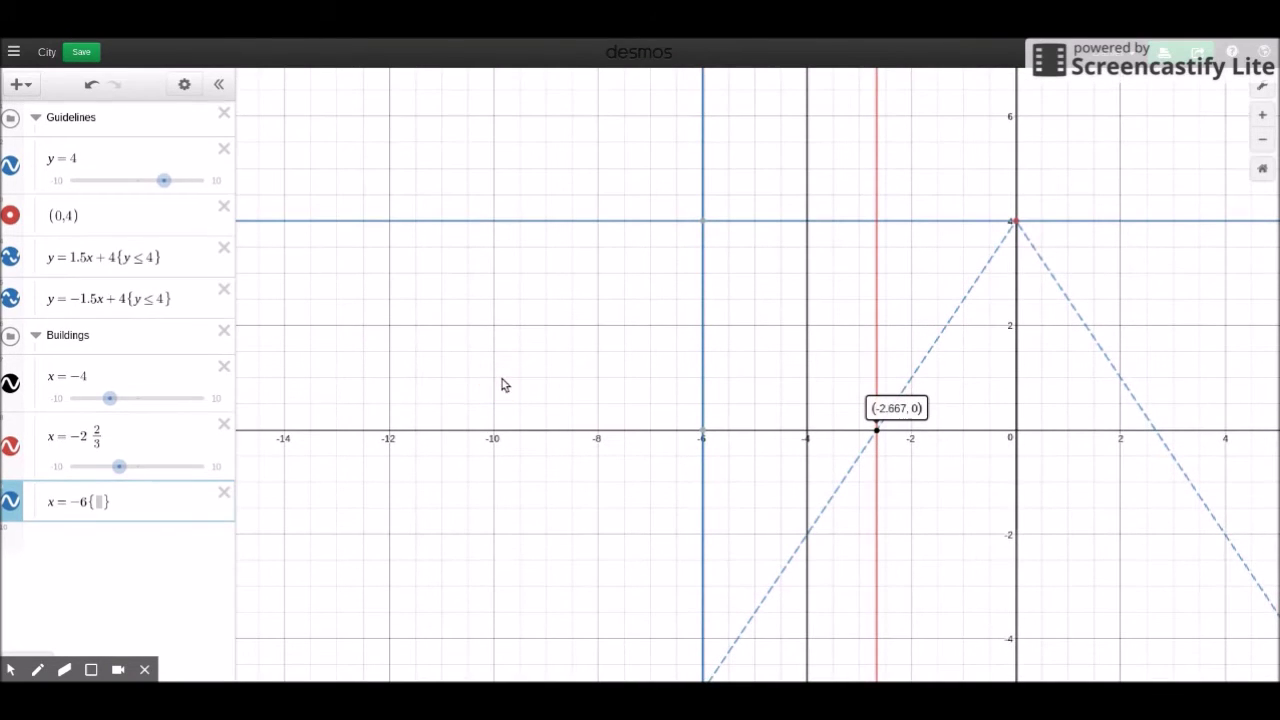
click(100, 492)
text(-2<=)
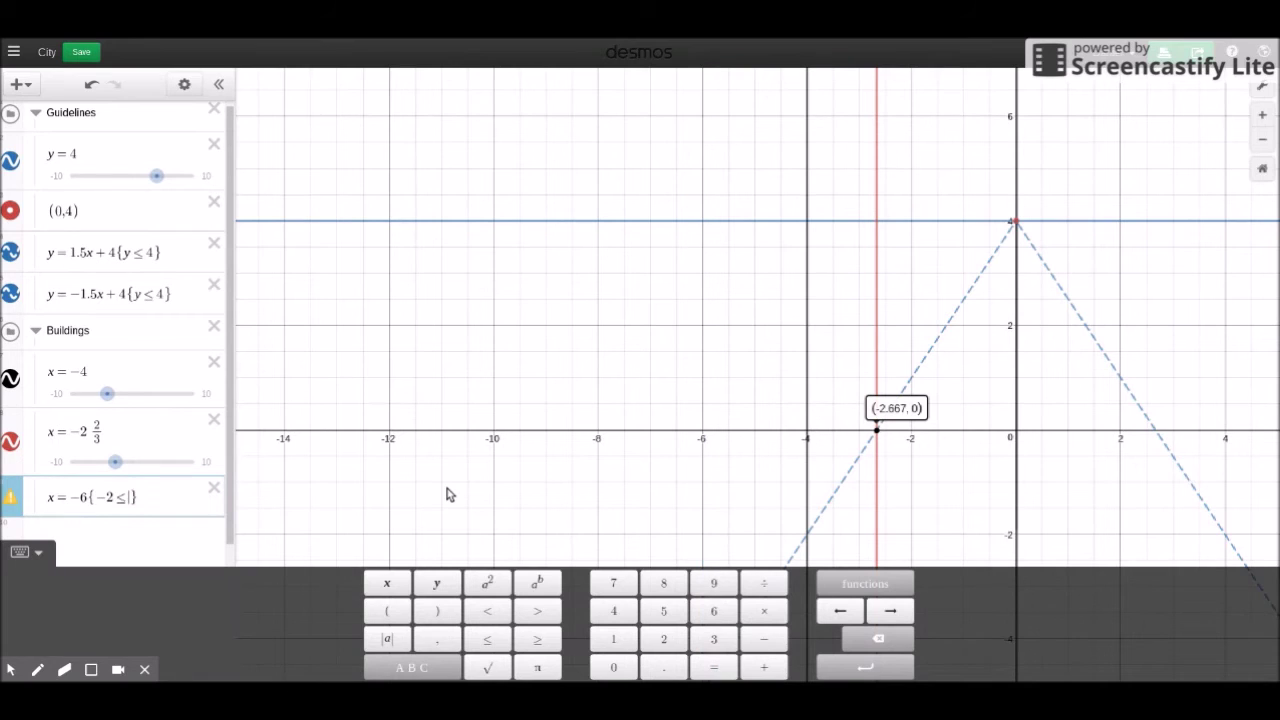
text(y<=-6)
key(Left)
key(BackSpace)
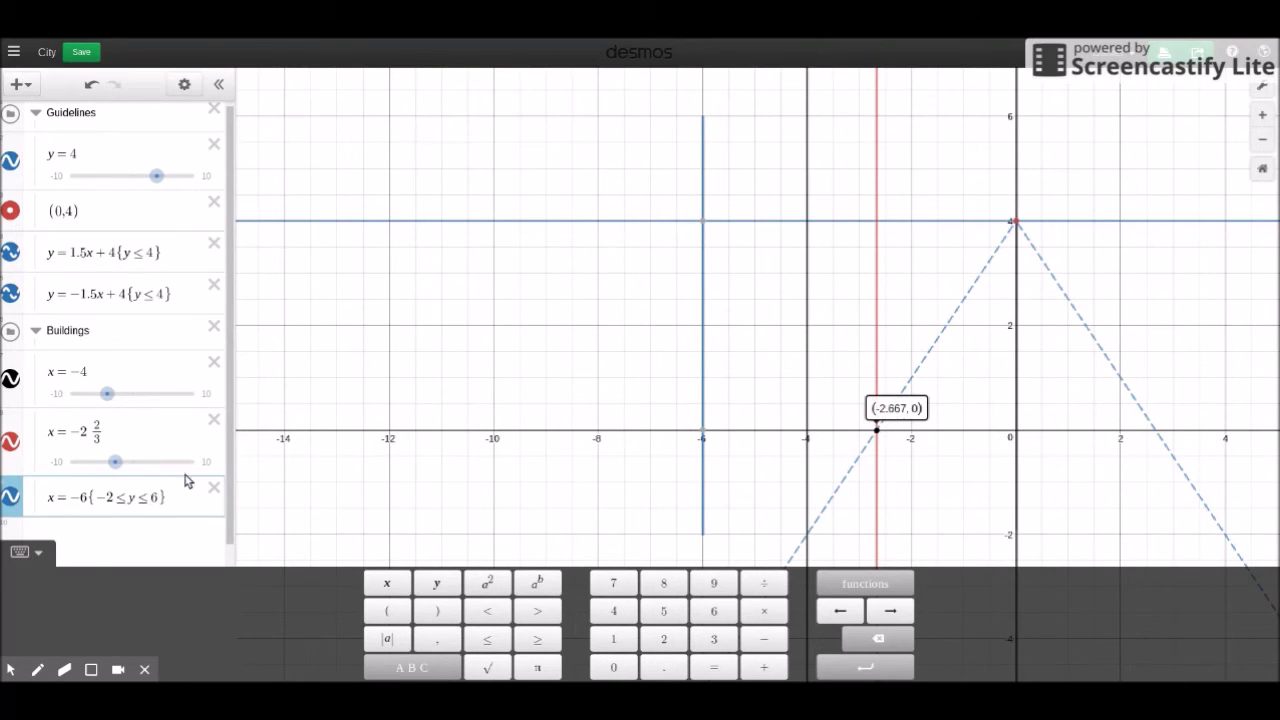
- Copy that restriction onto x = −4 and limit x = −2 2/3 to 0 ≤ y ≤ 8
drag(187, 497, 104, 500)
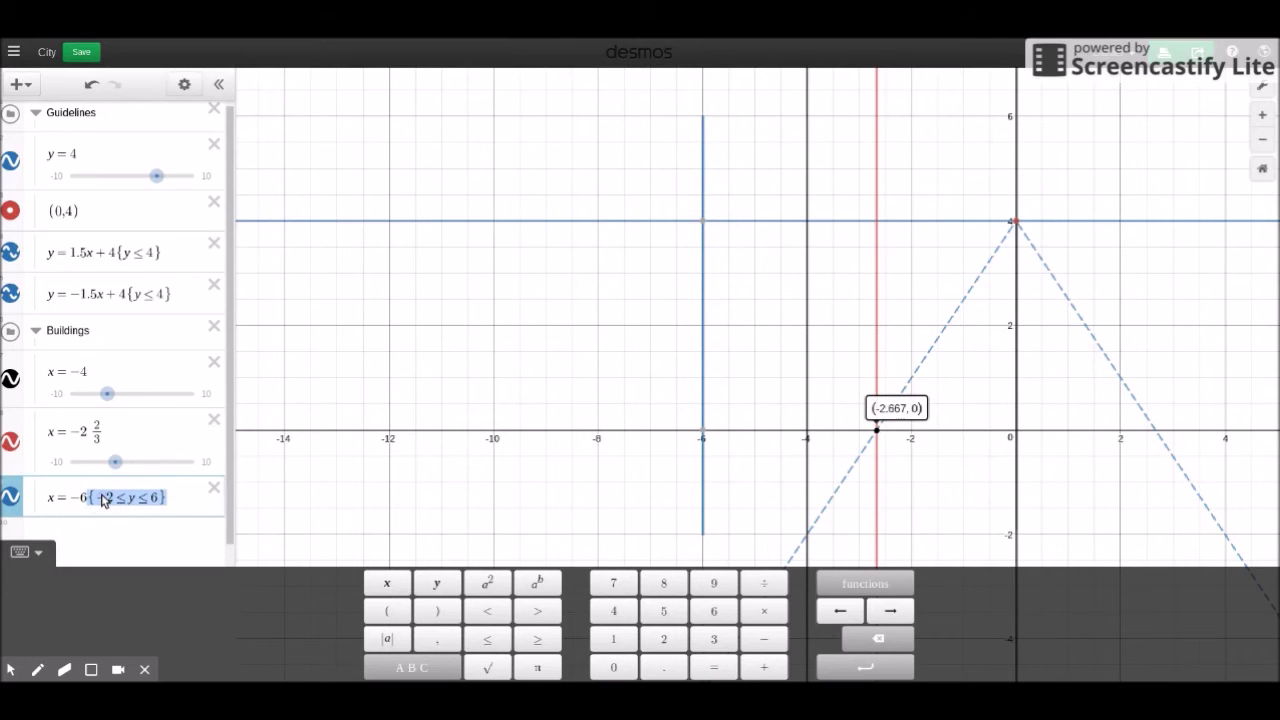
click(134, 379)
text({−2≤y≤6})
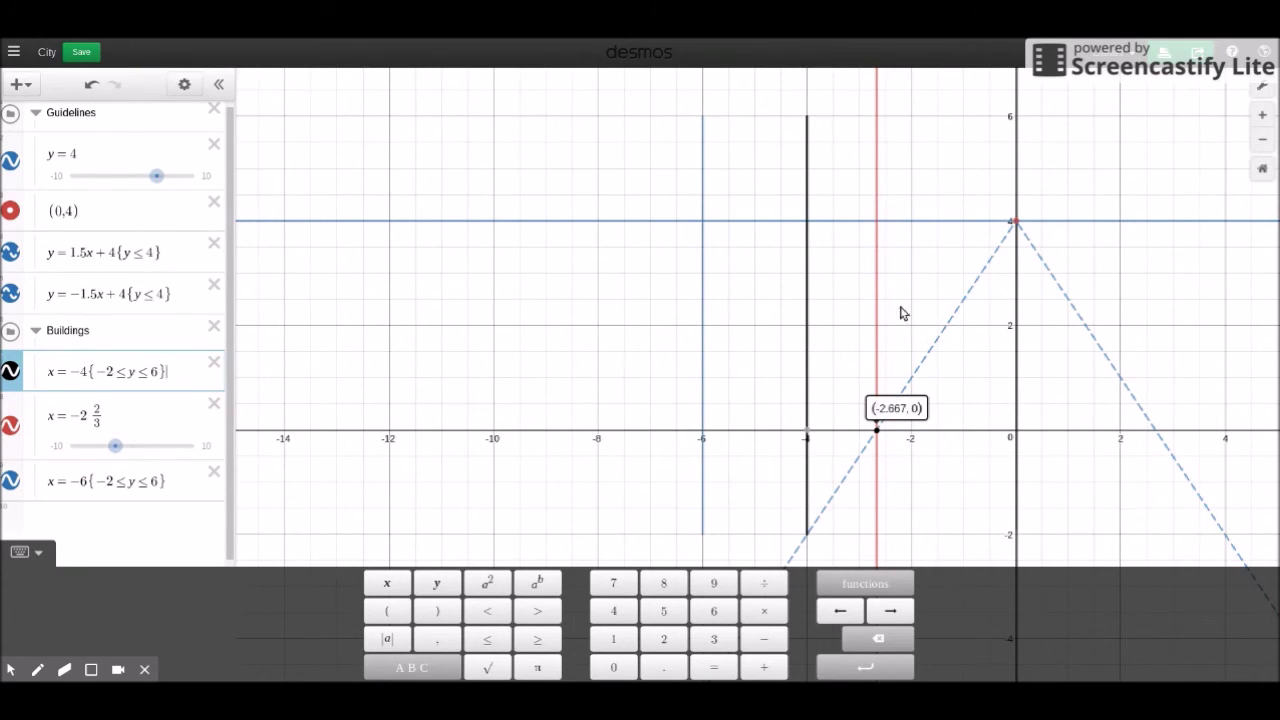
click(157, 415)
text({)
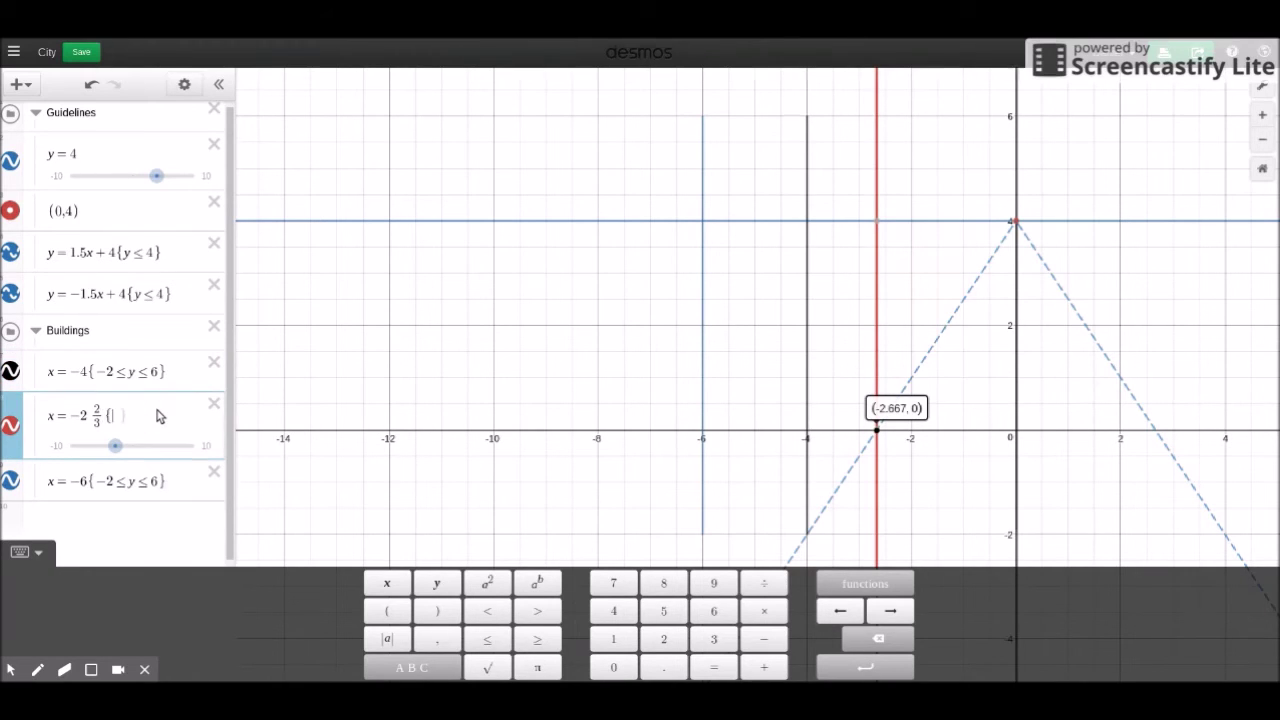
text(0<=y<=)
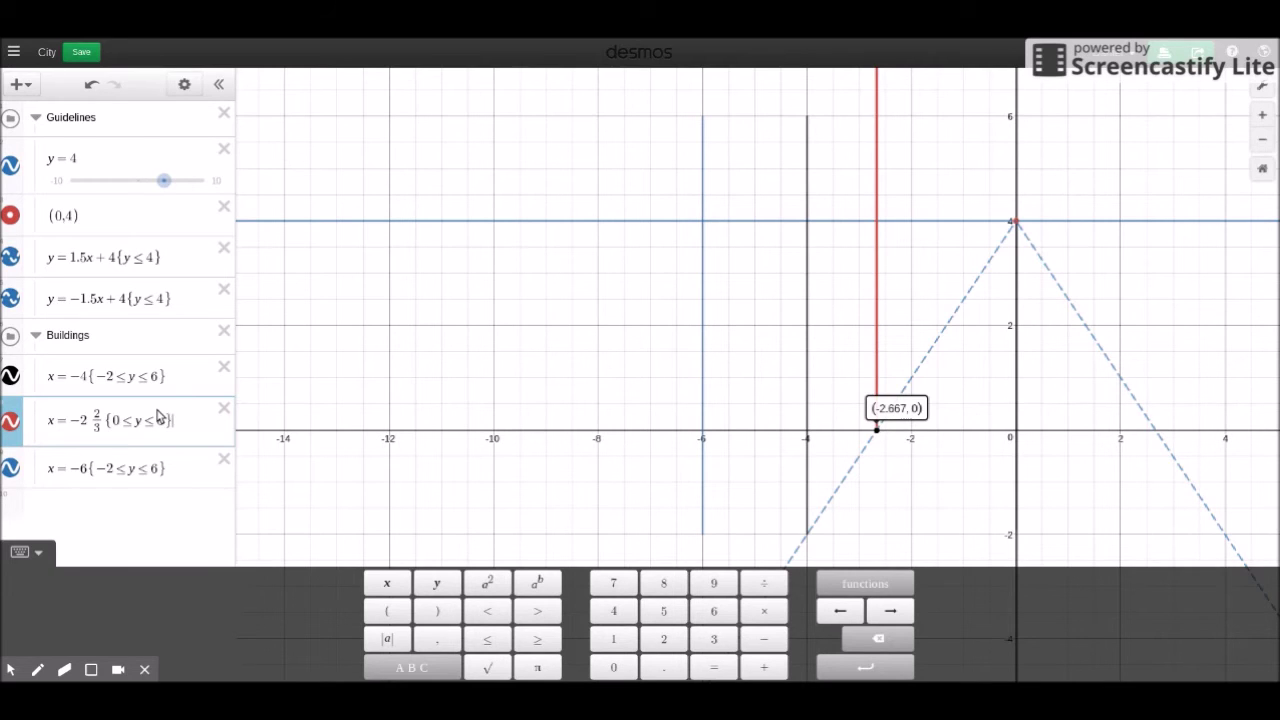
click(186, 84)
- Recolour the x = −2 2/3 and x = −6 building edges black
click(10, 420)
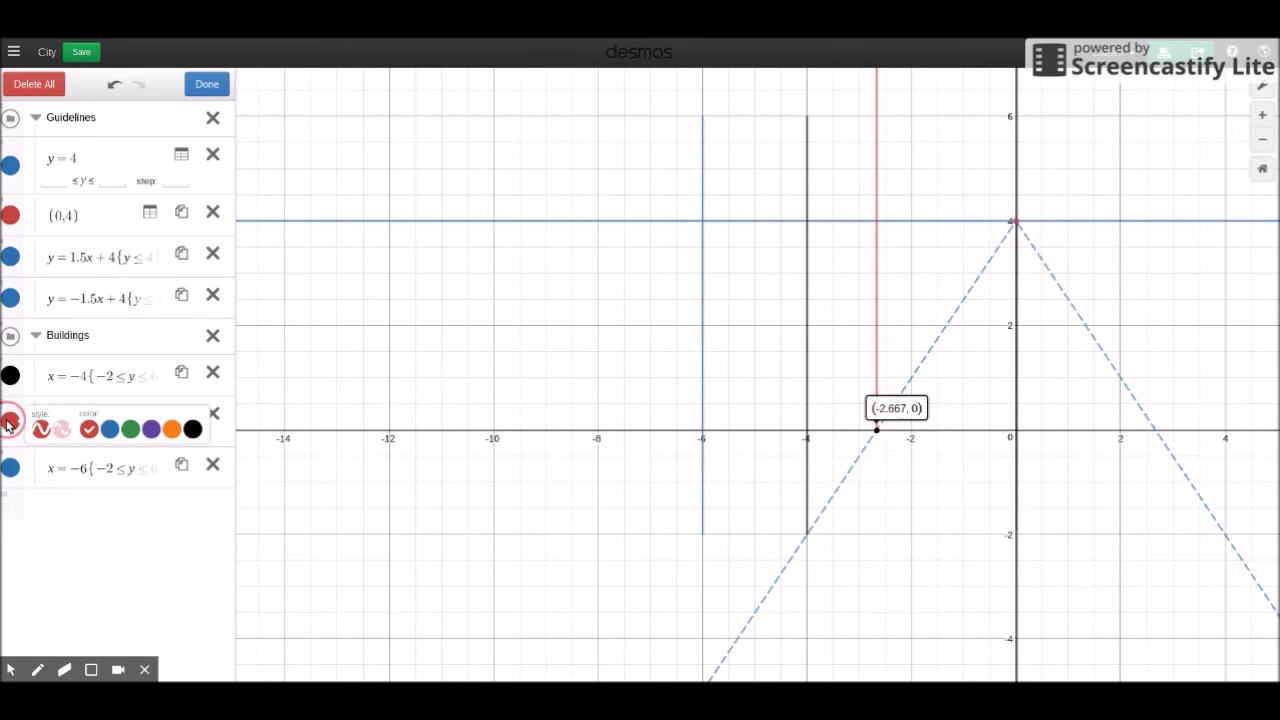
click(193, 430)
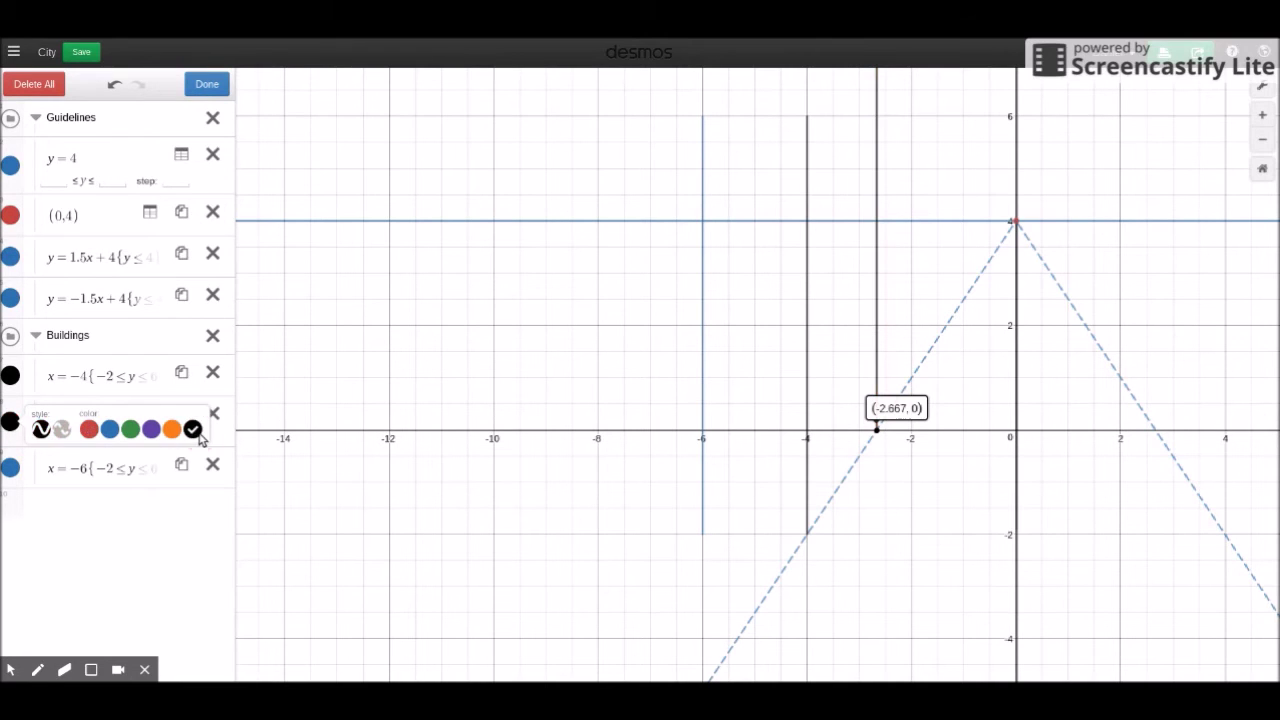
click(11, 468)
click(193, 475)
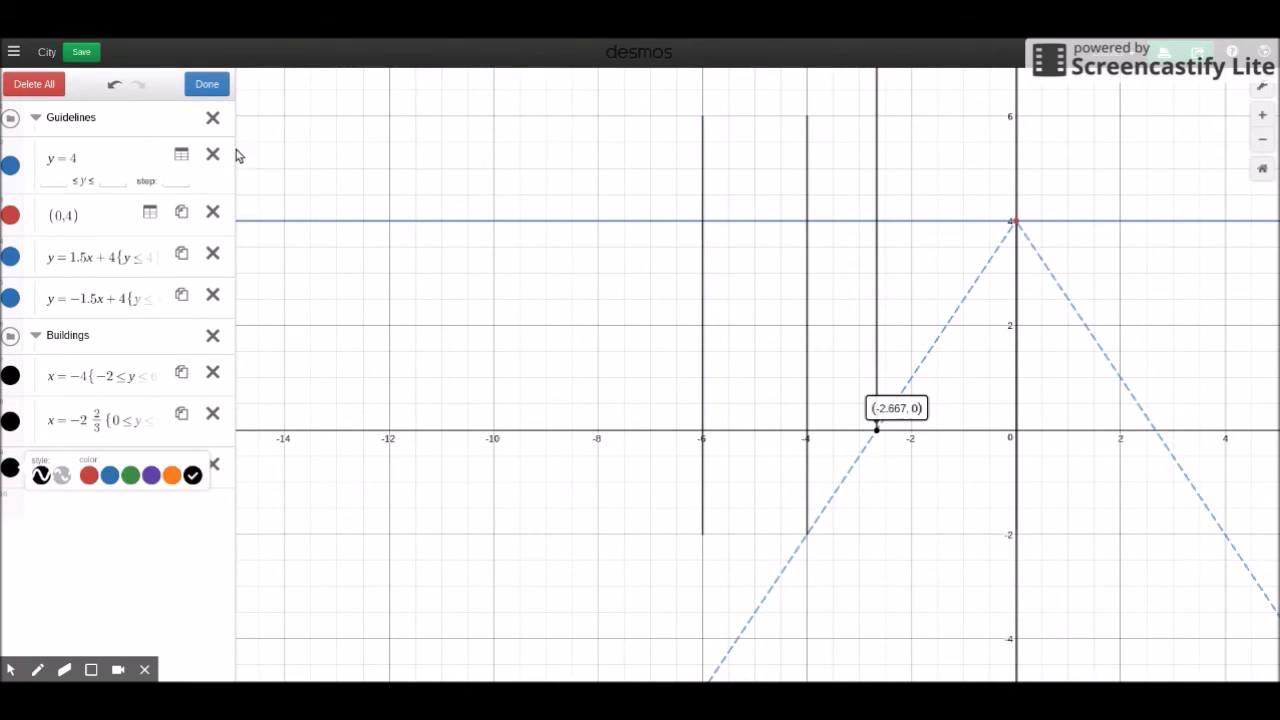
click(207, 86)
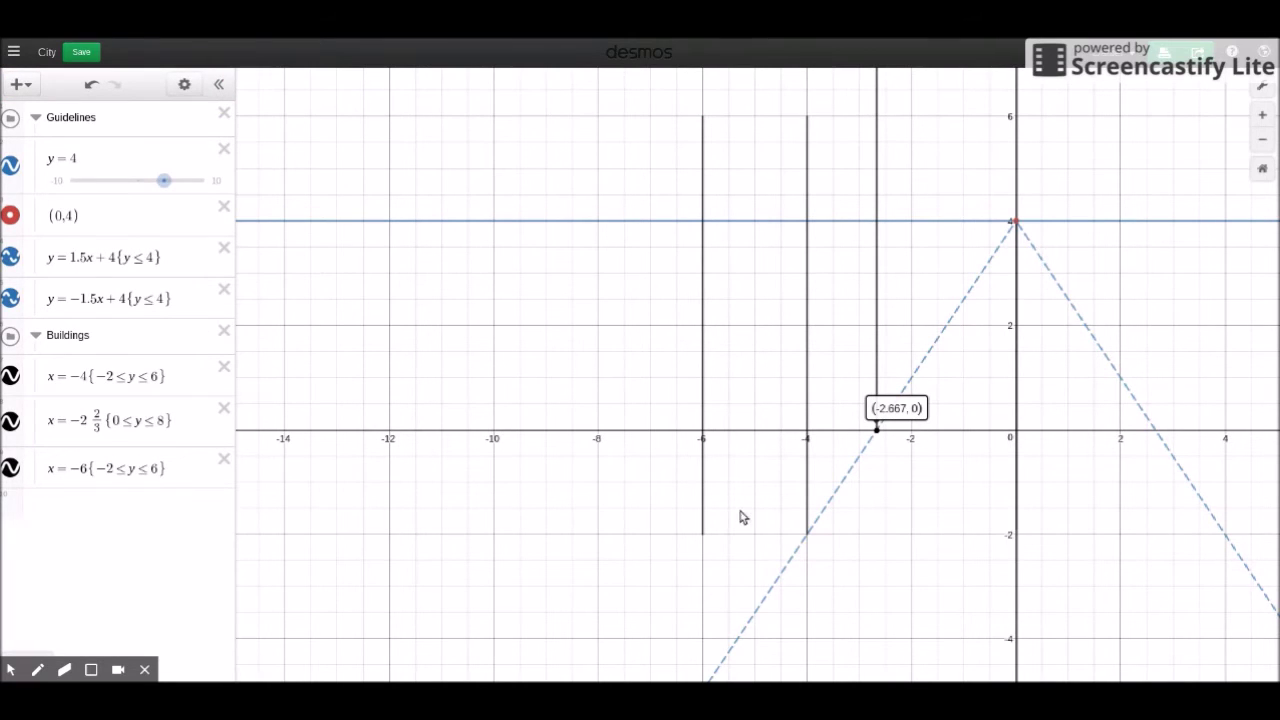
- Pan to show the building tops, select the x = −4 edge, and add a blank expression row
drag(940, 506, 920, 550)
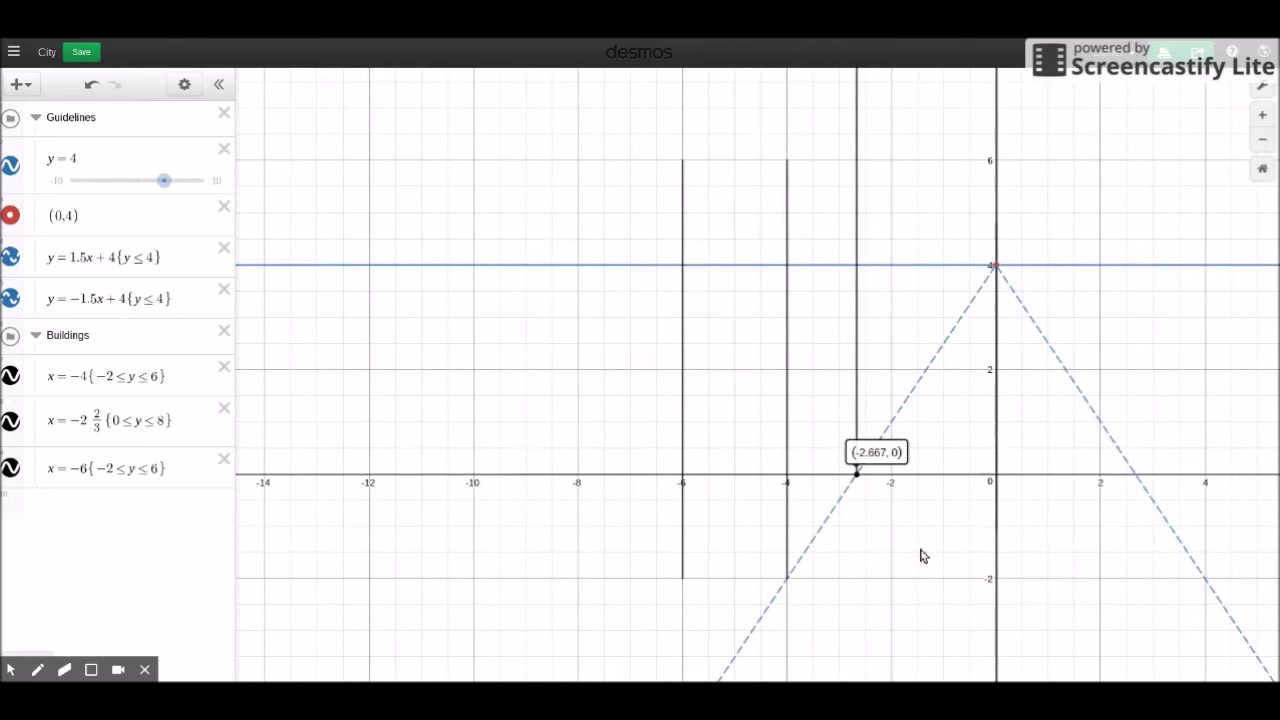
drag(863, 517, 832, 553)
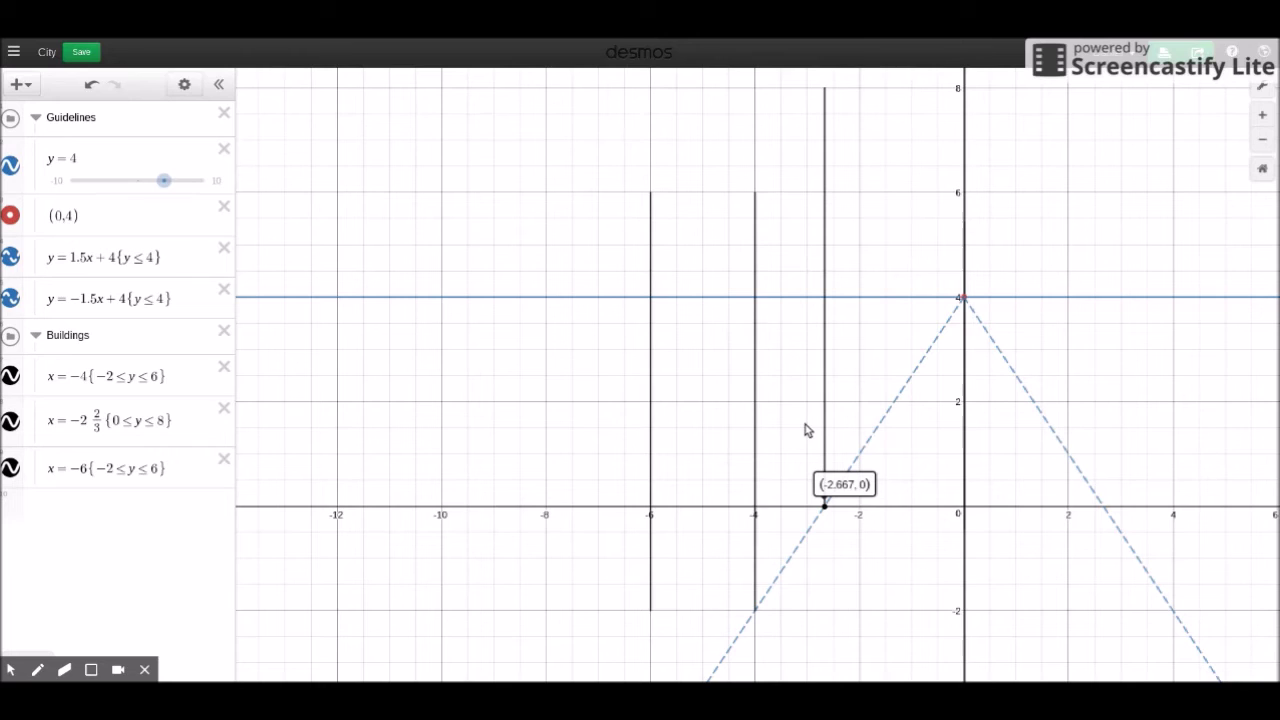
click(755, 195)
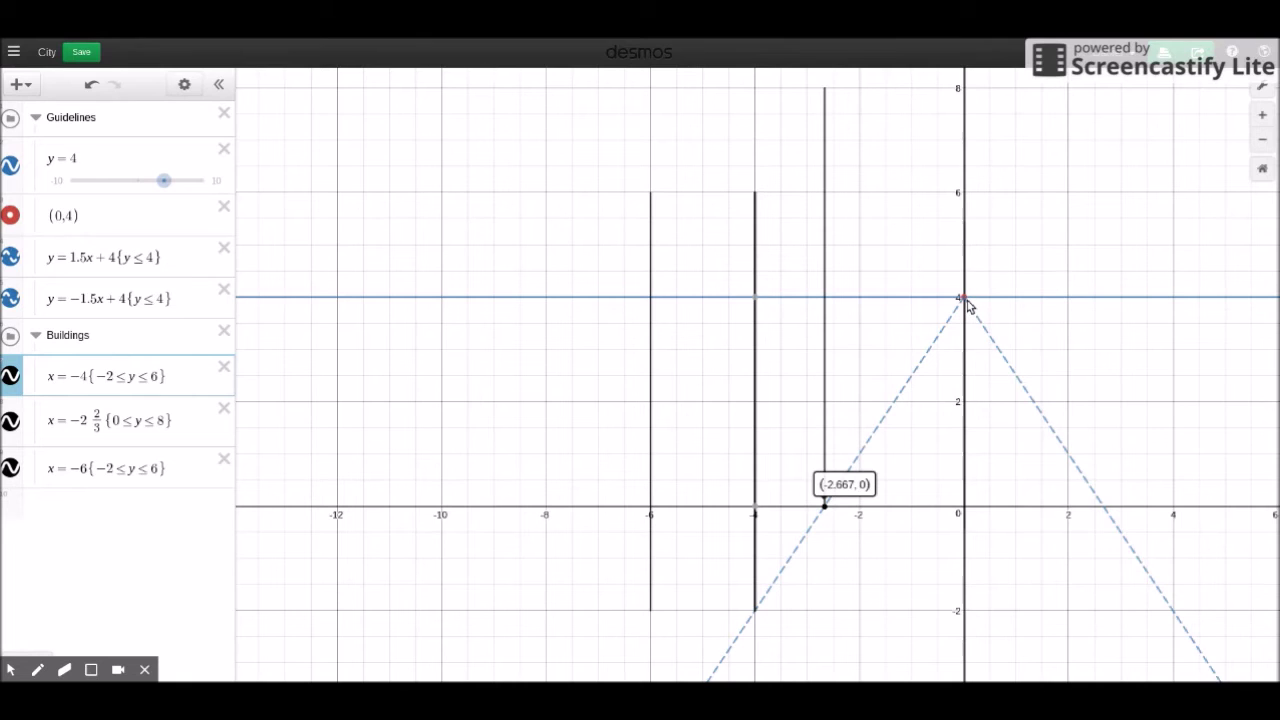
click(166, 501)
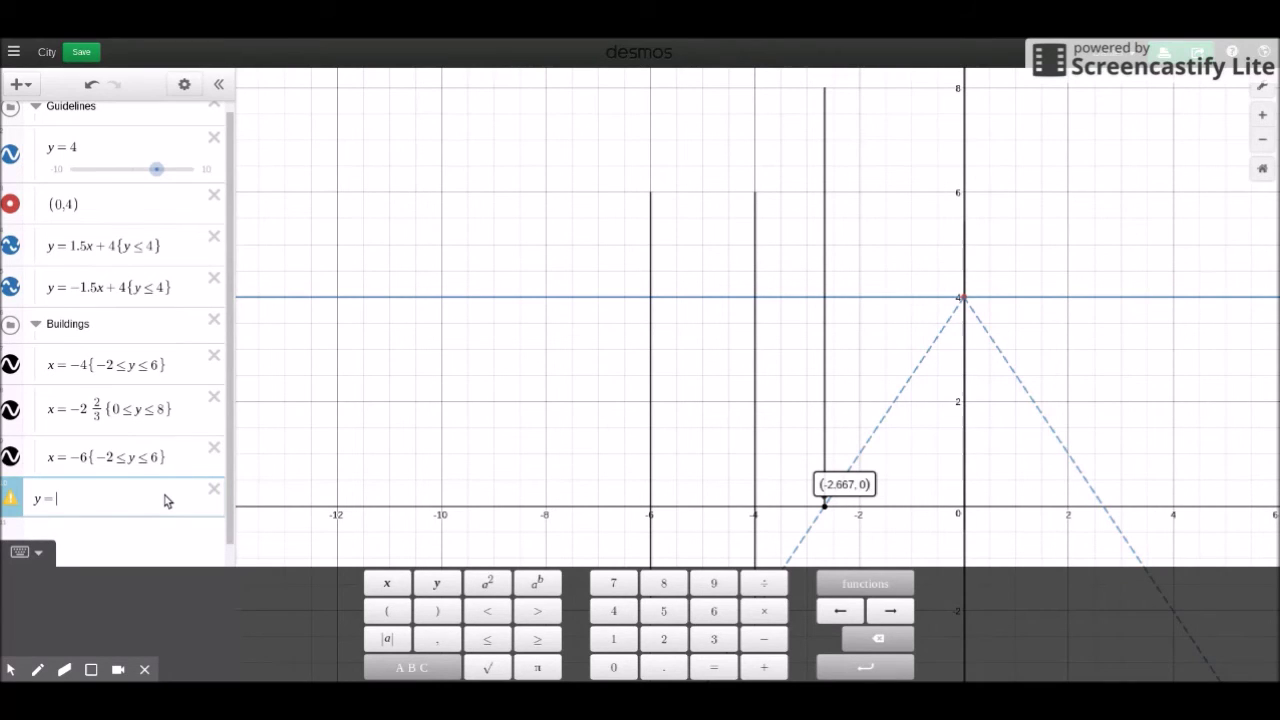
- Enter the roof line y = −0.5(x + 4) + 6, sloping through the vanishing point (0,4)
text(()
text(x+4)
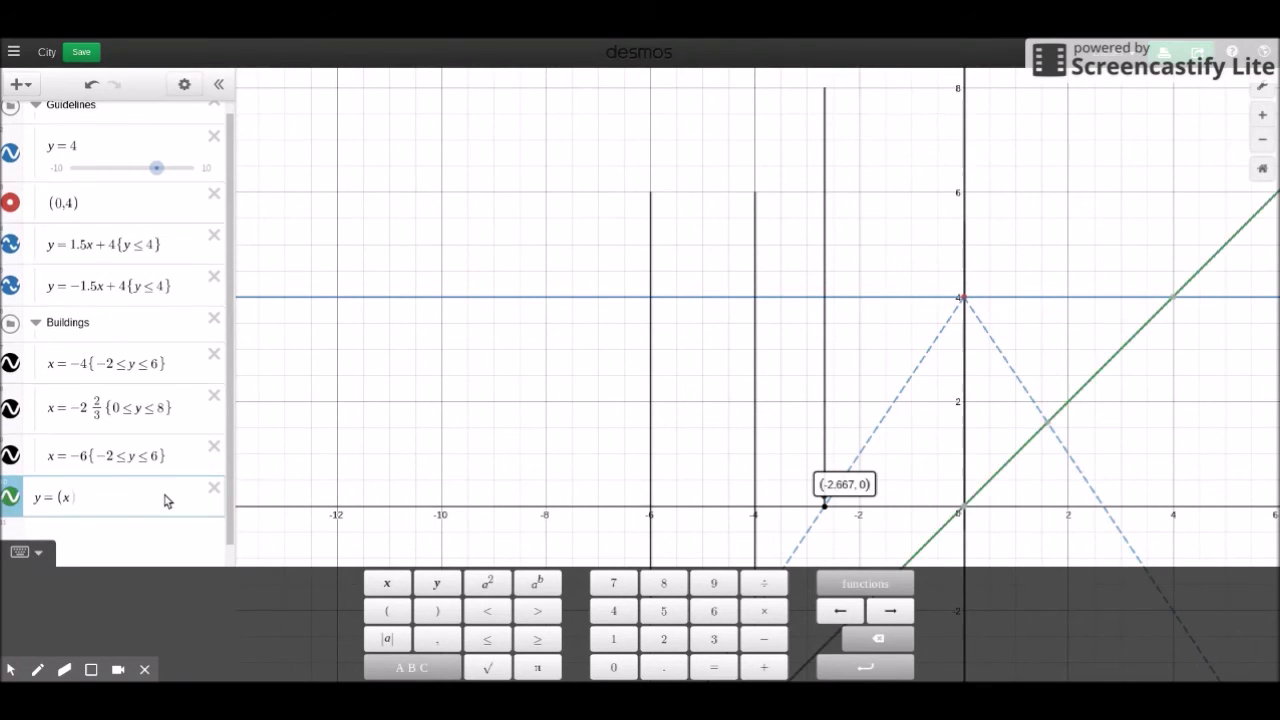
text())
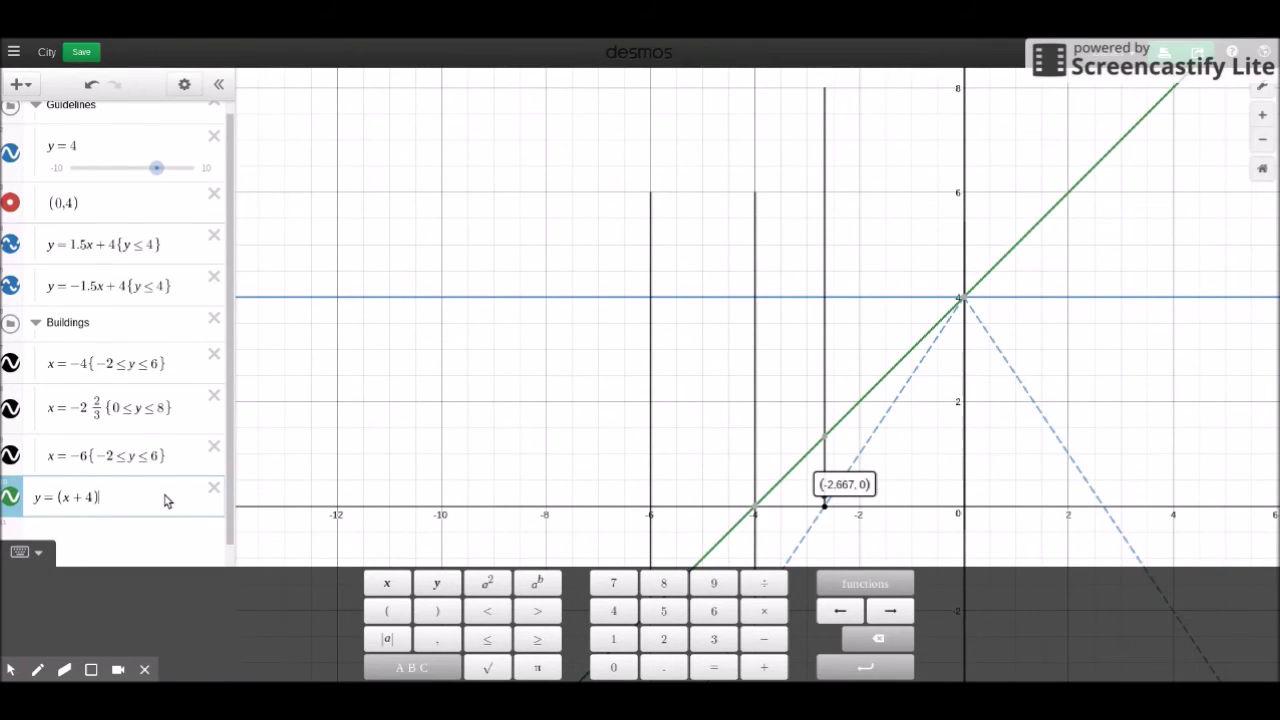
text(+6)
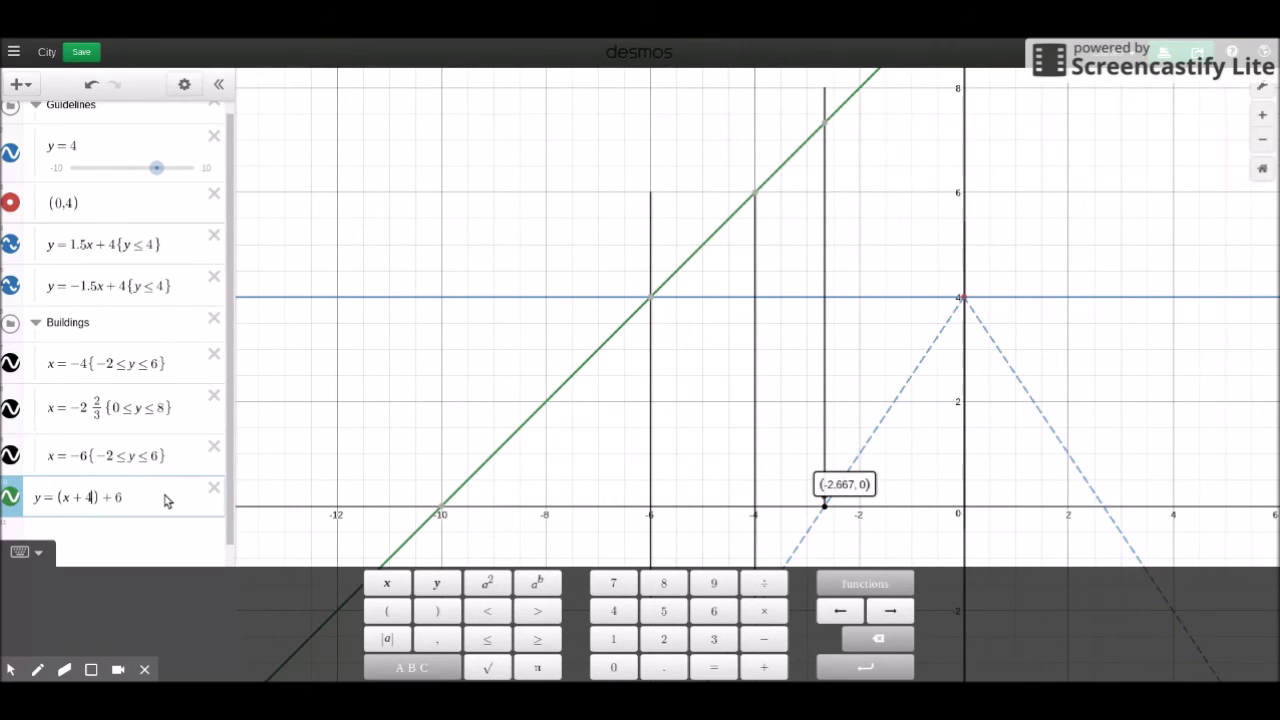
text(=)
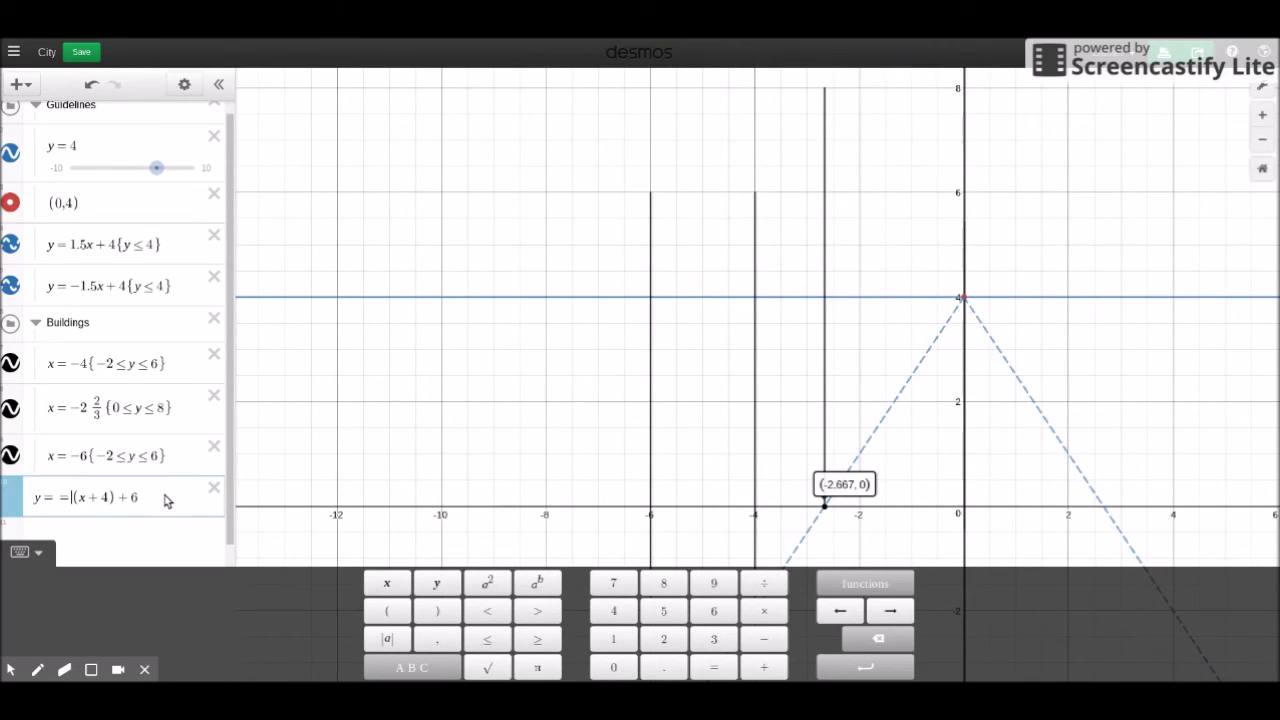
key(BackSpace)
text(-)
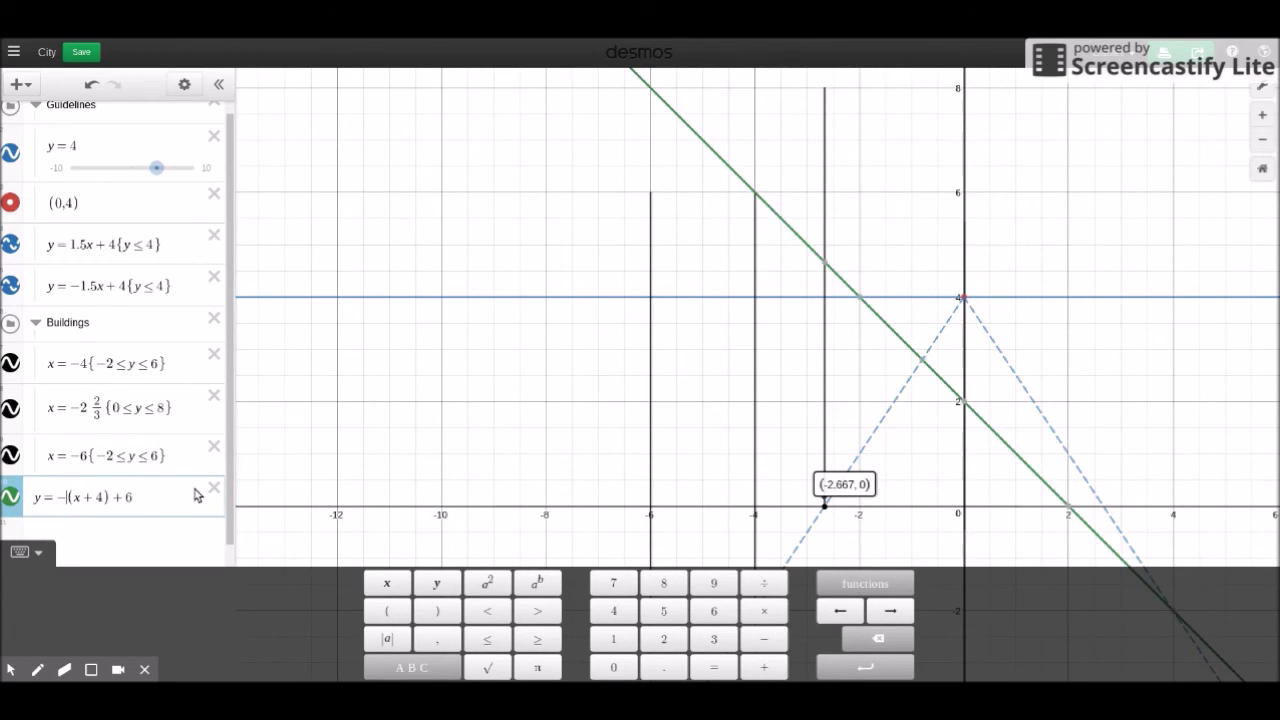
text(0.25)
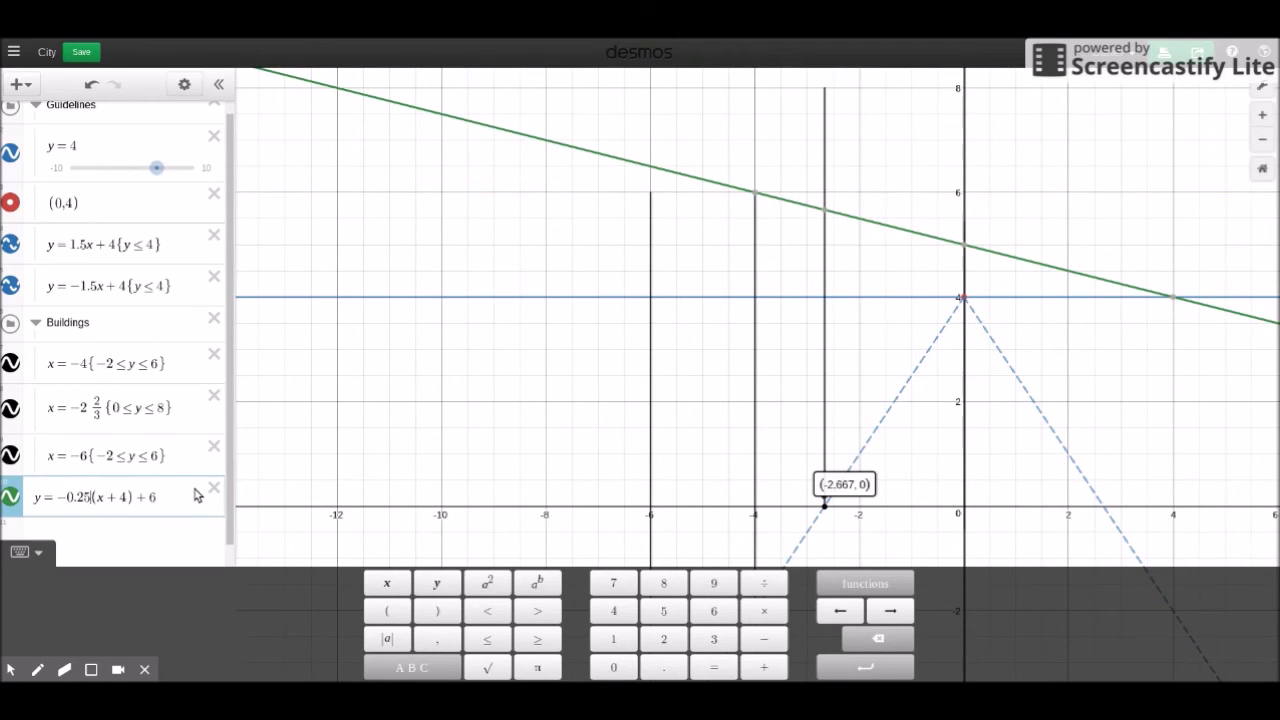
key(BackSpace)
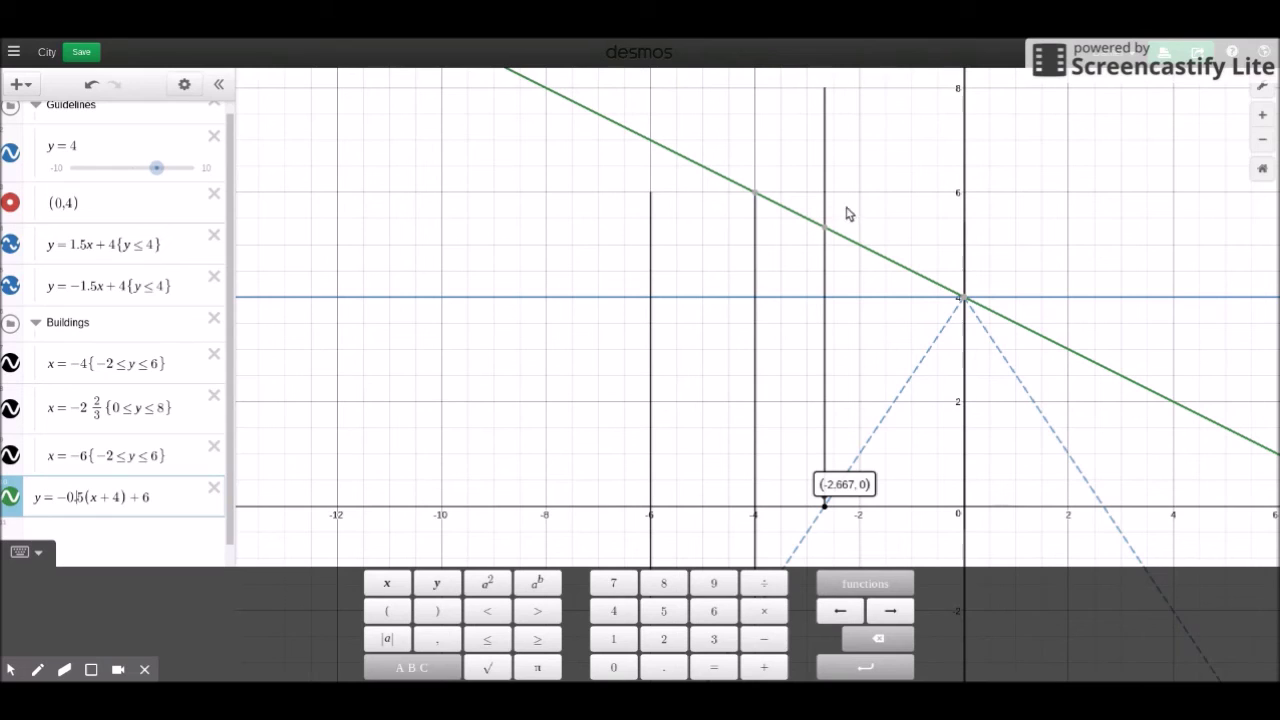
mouse_move(826, 237)
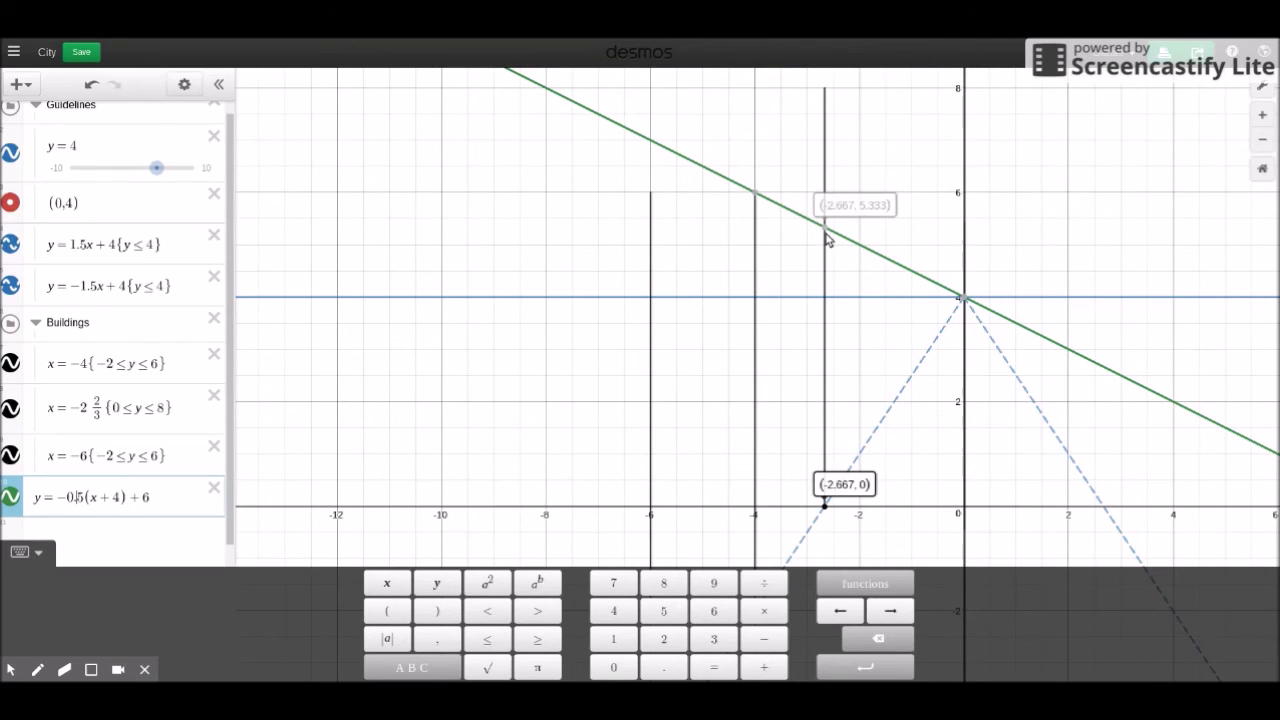
click(184, 497)
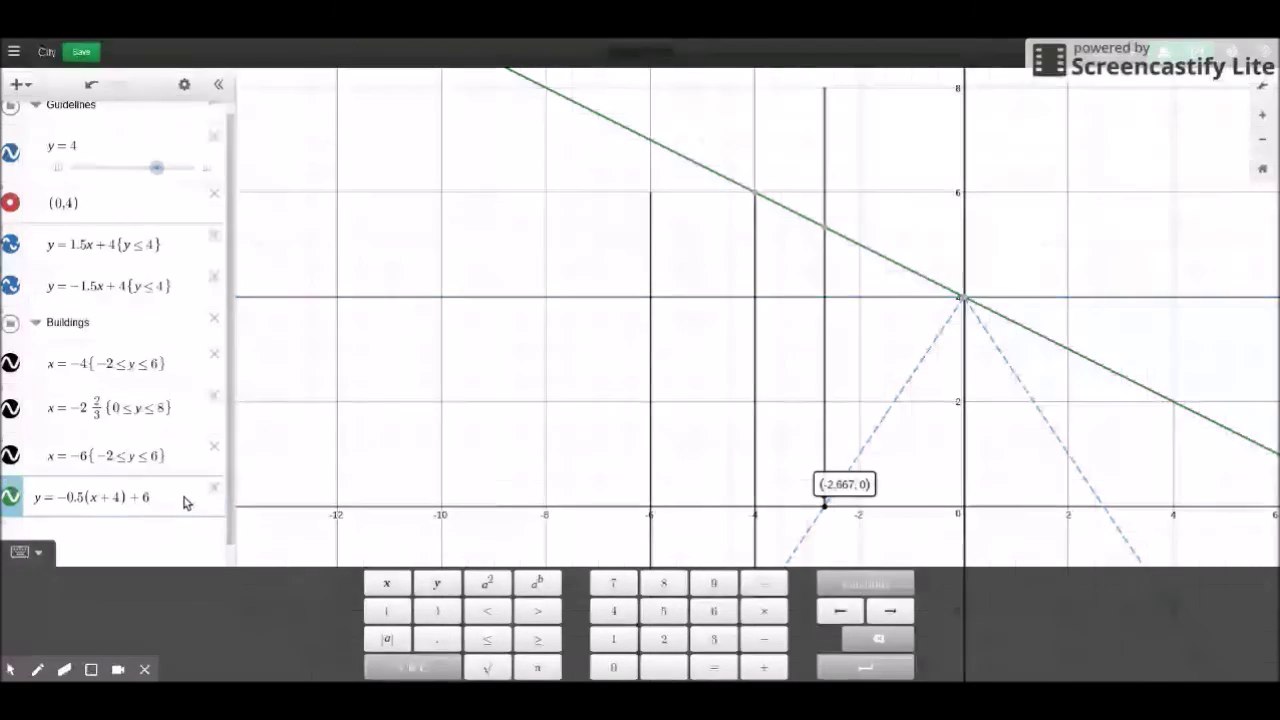
- Add the restriction {−4 ≤ x ≤ −2 2/3} to the roof line expression
text({-2)
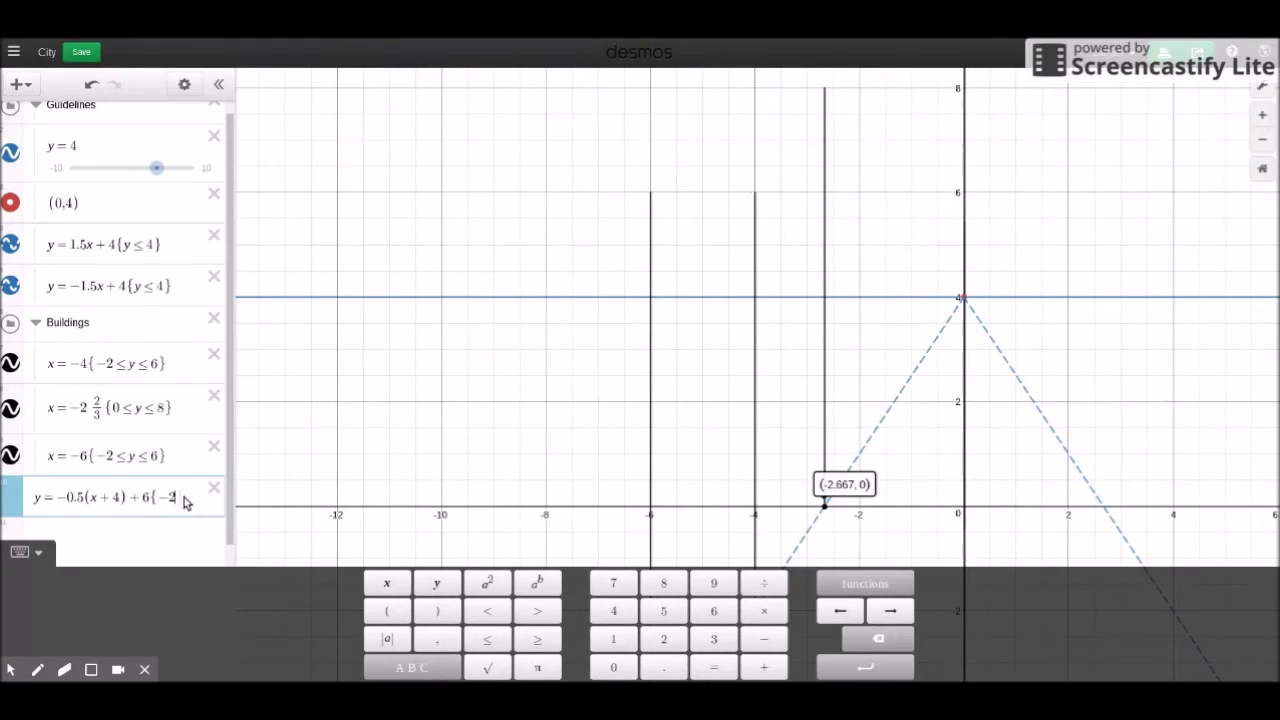
text( 2/)
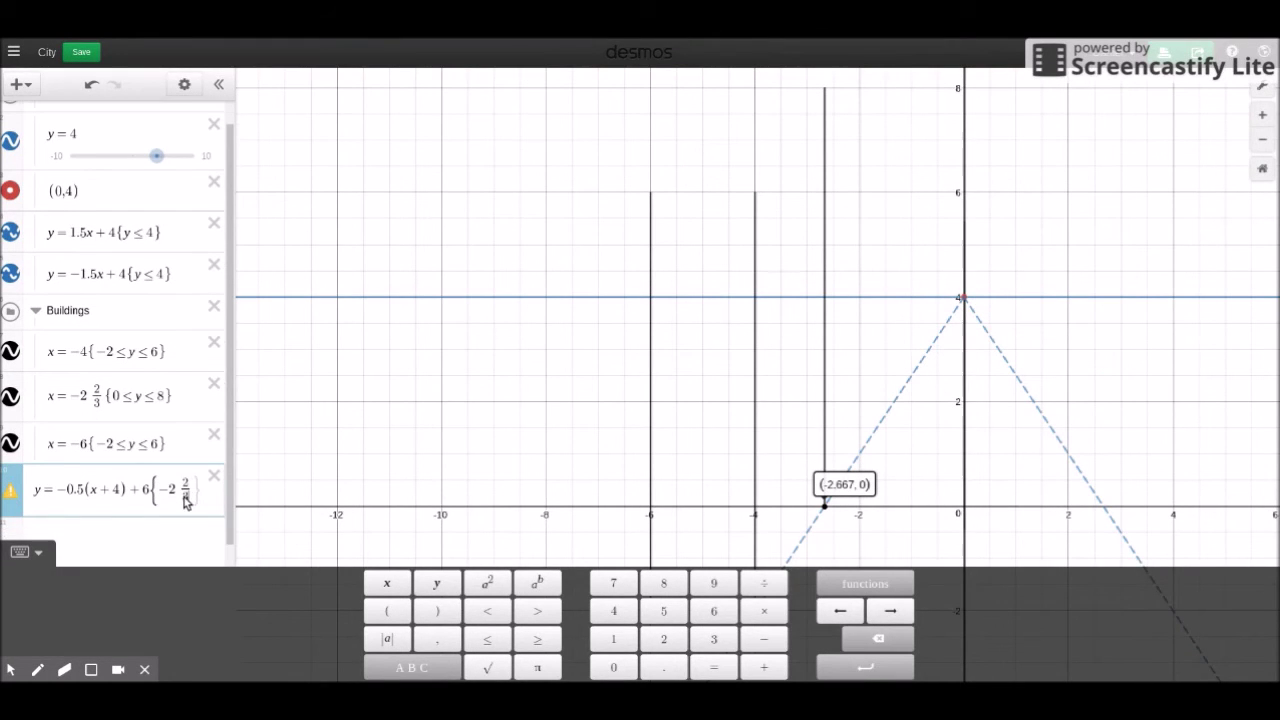
text(3)
key(Right)
text(<=x)
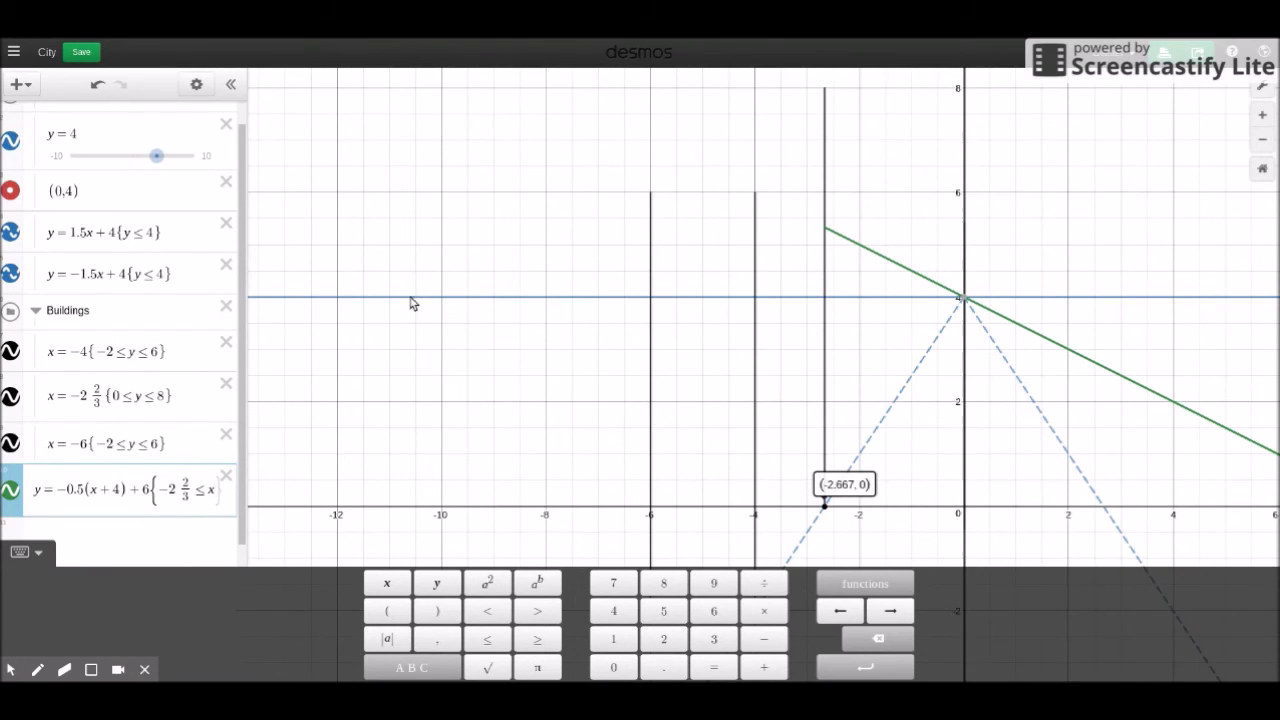
key(Left)
key(Left)
key(BackSpace)
key(BackSpace)
key(BackSpace)
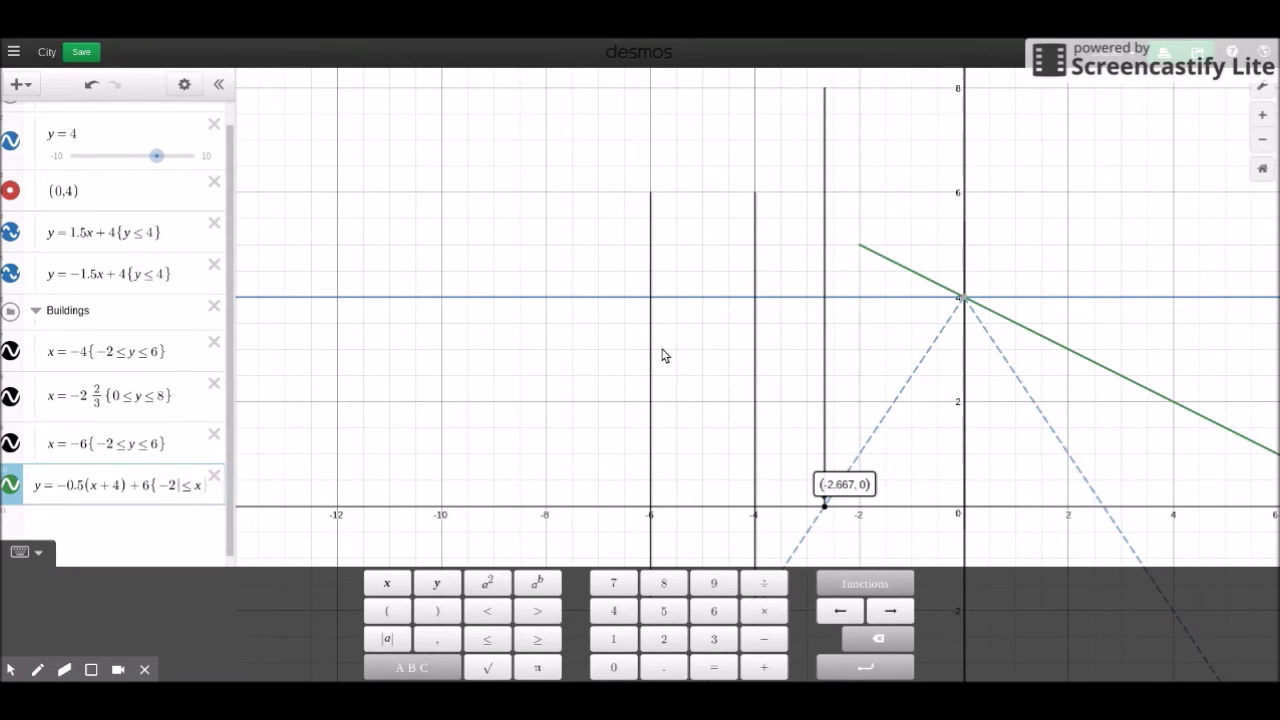
key(BackSpace)
text(4)
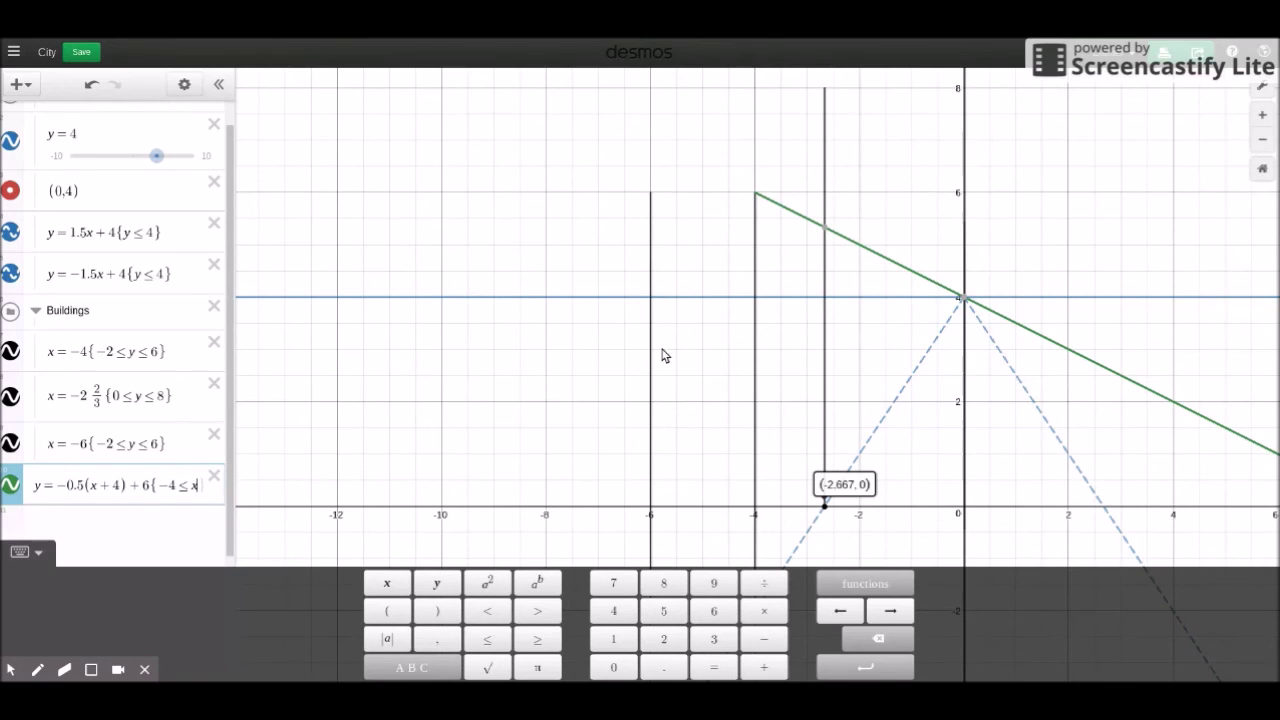
mouse_move(830, 232)
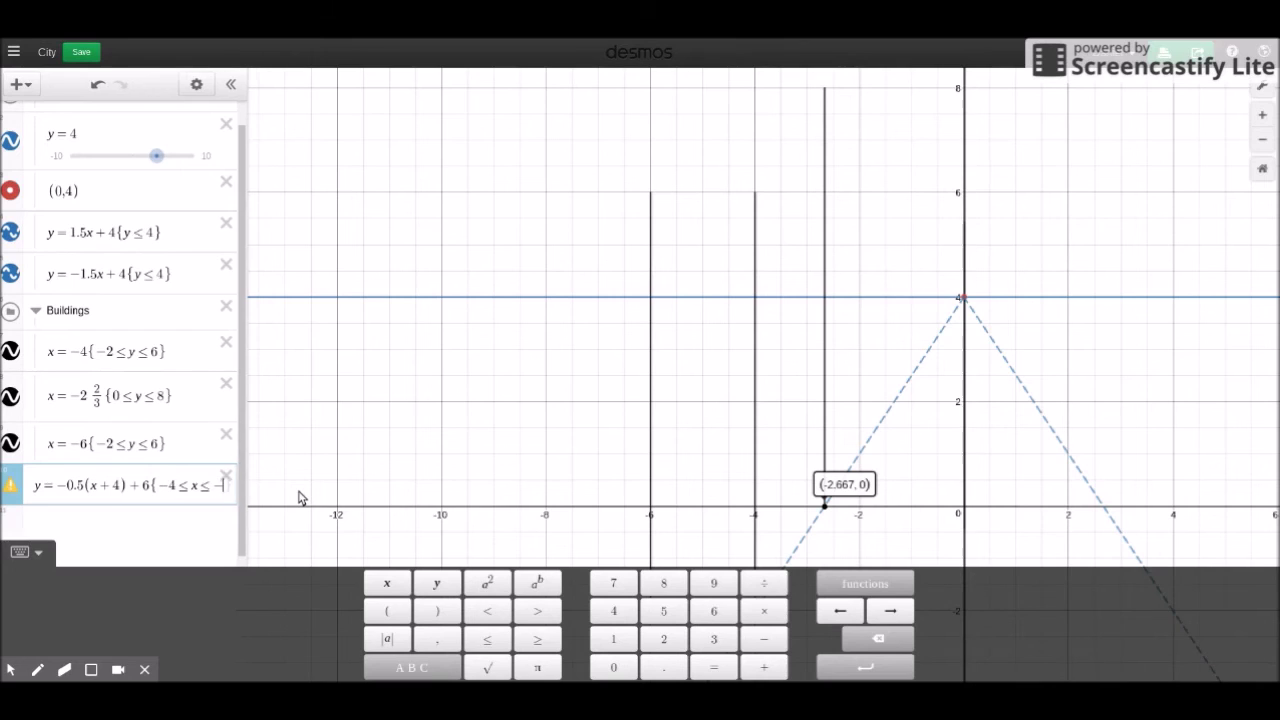
text(<=-2 2/)
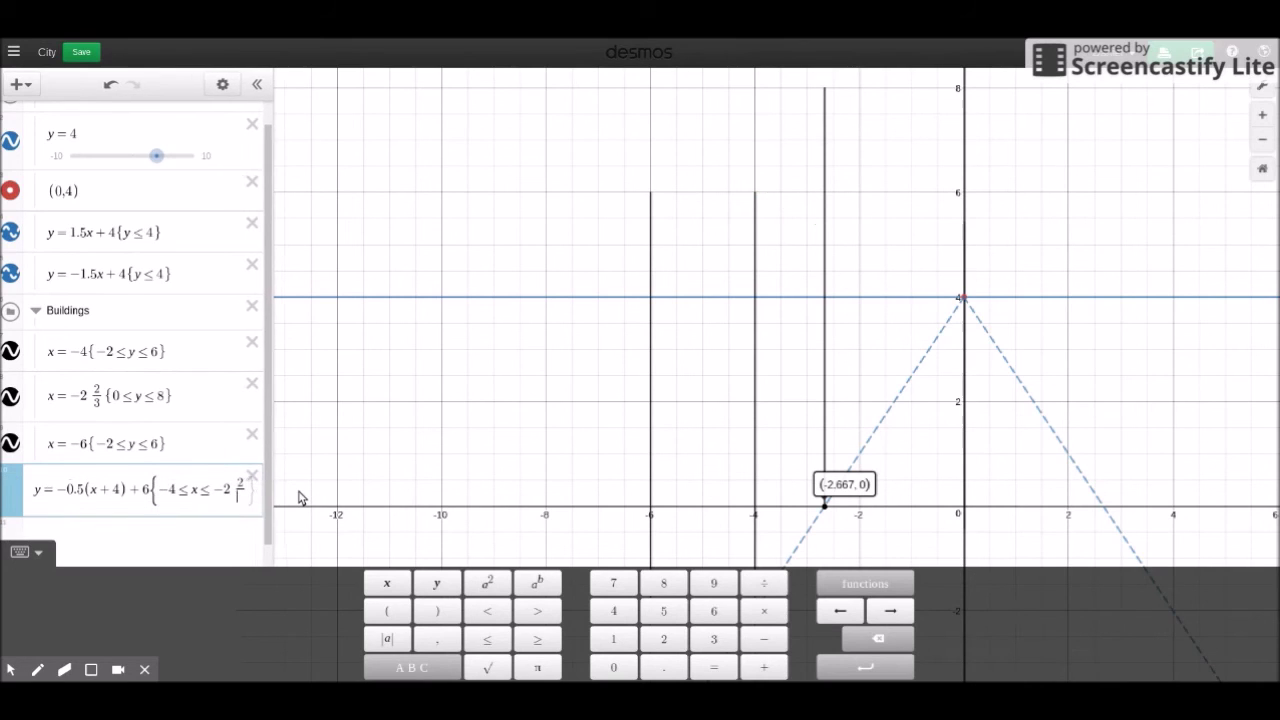
text(3)
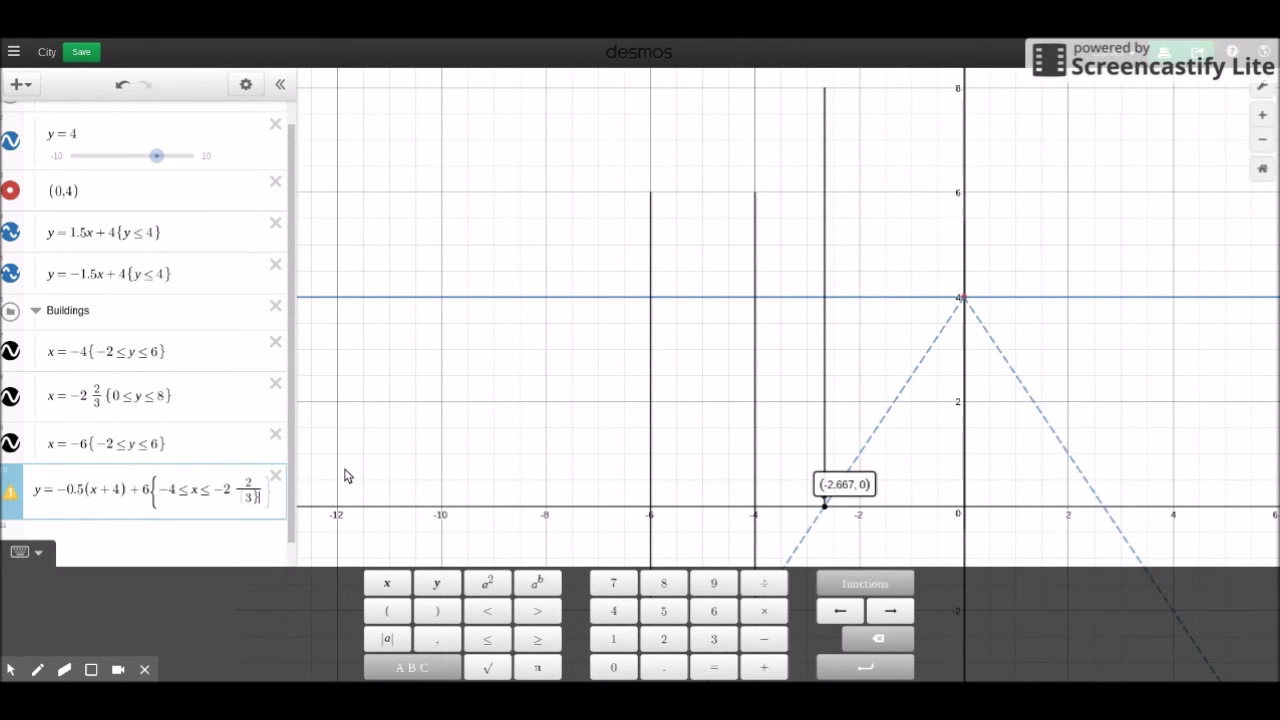
key(Right)
key(Right)
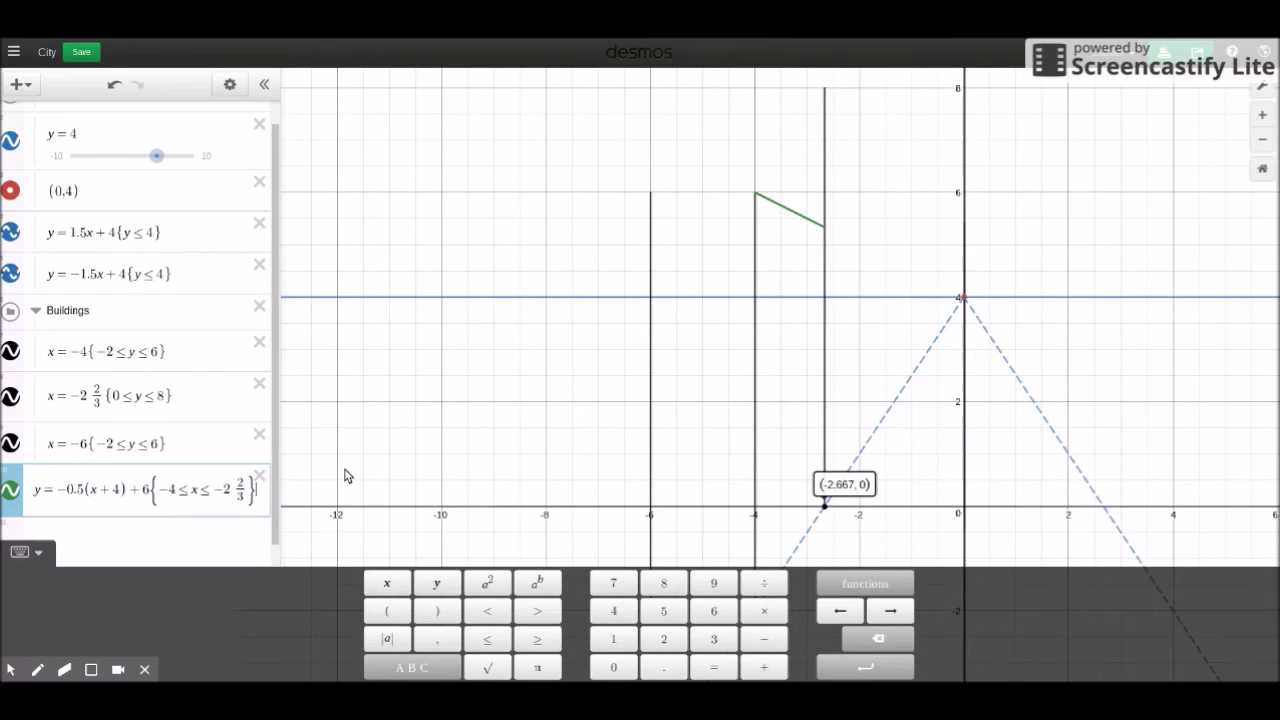
click(160, 407)
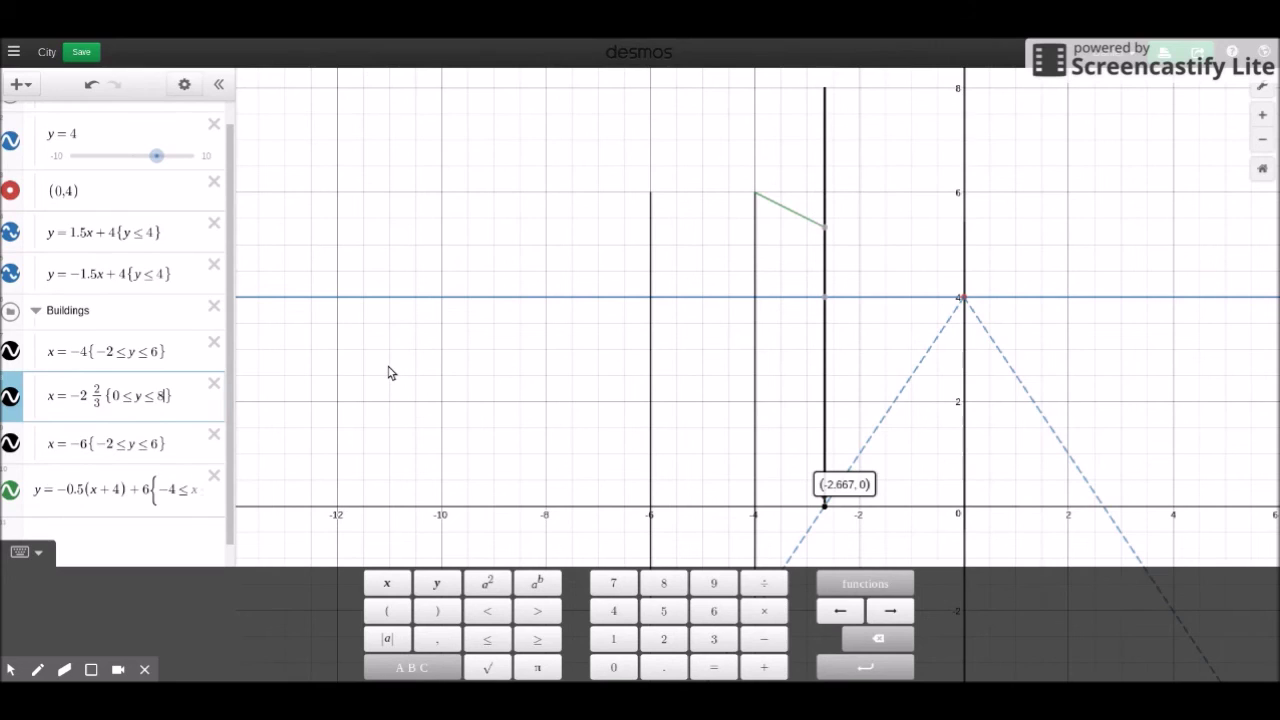
- Change the x = −2 2/3 edge's upper bound from 8 to 5 1/3
key(BackSpace)
text(3)
key(BackSpace)
text(3)
key(BackSpace)
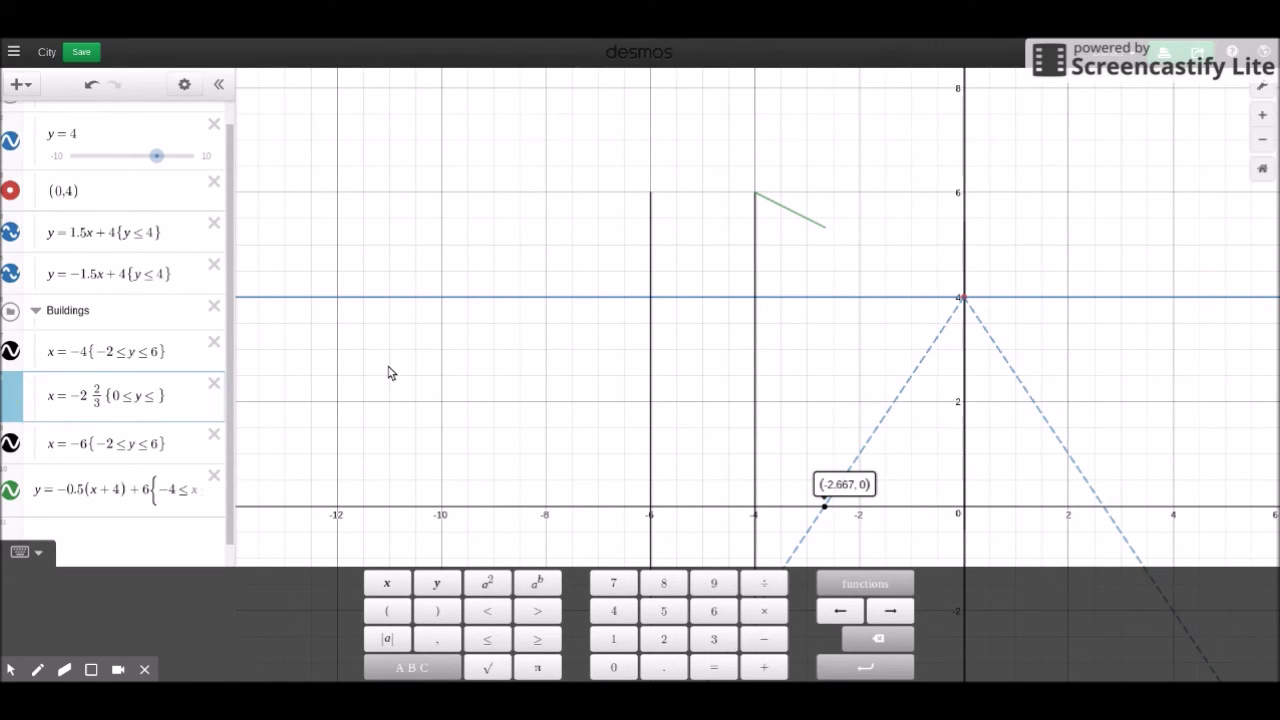
text(5 1/3)
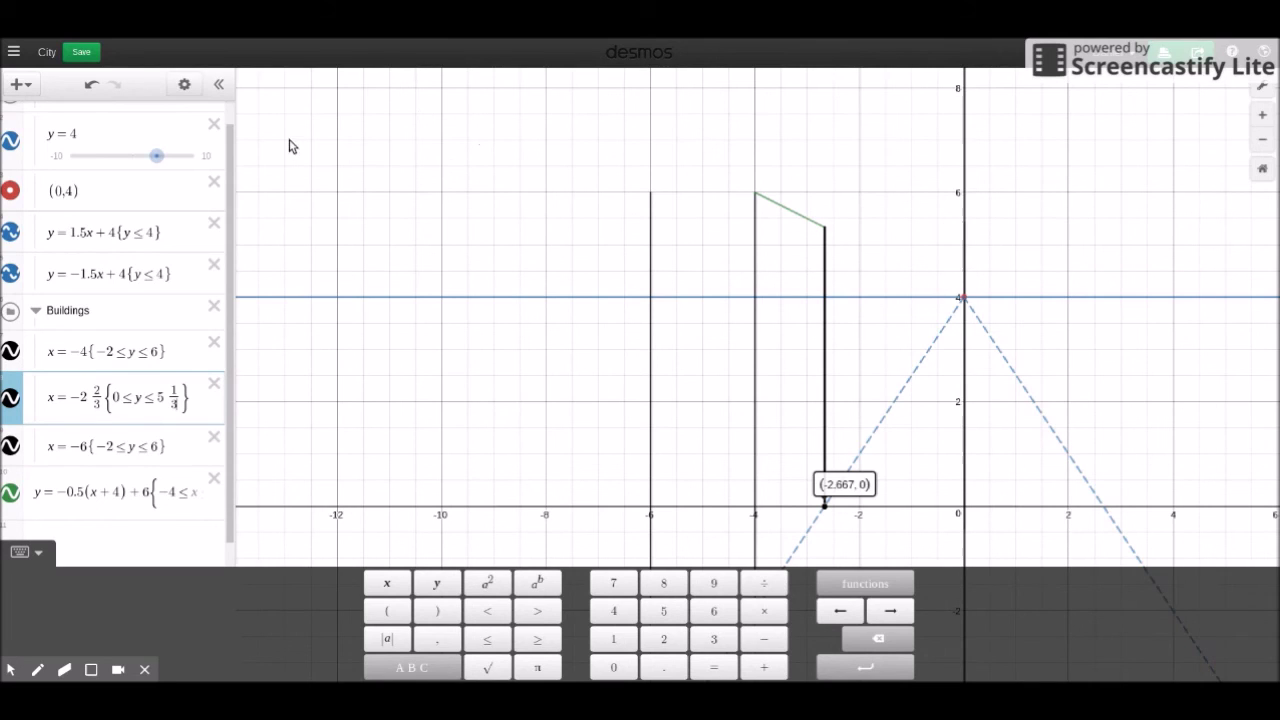
- Recolour the sloped roof line black to match the building edges
click(184, 84)
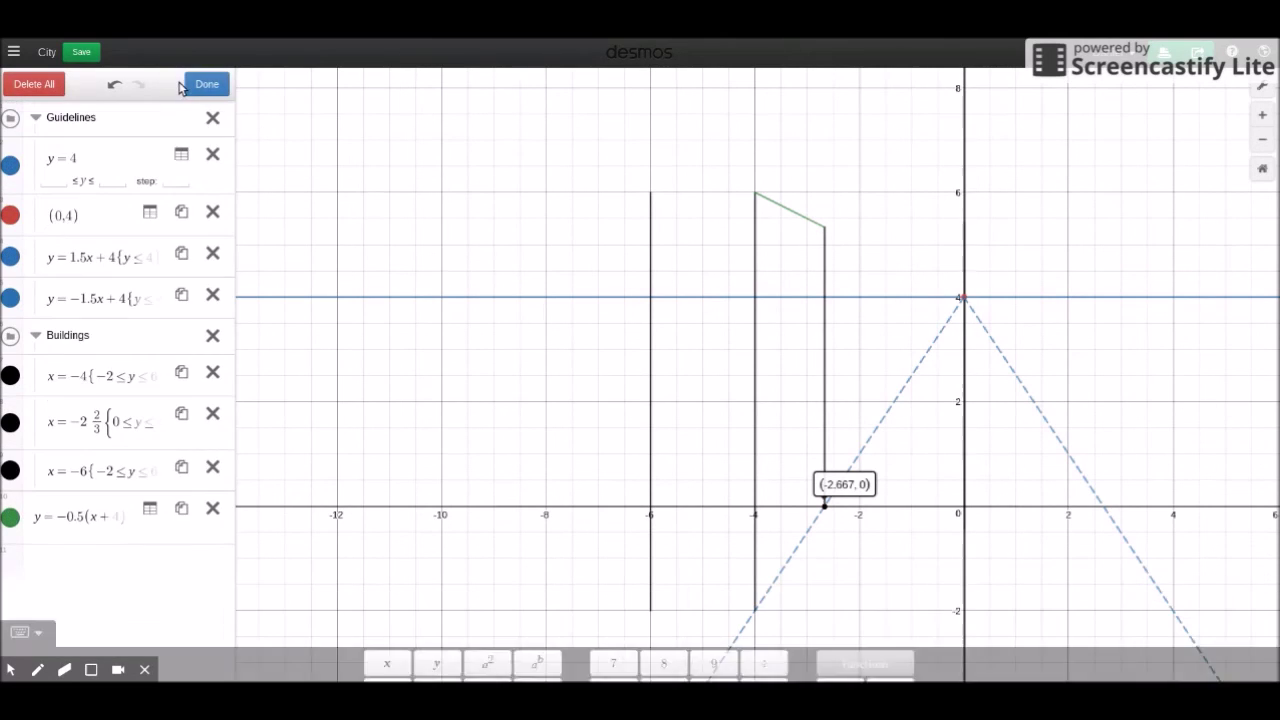
click(12, 524)
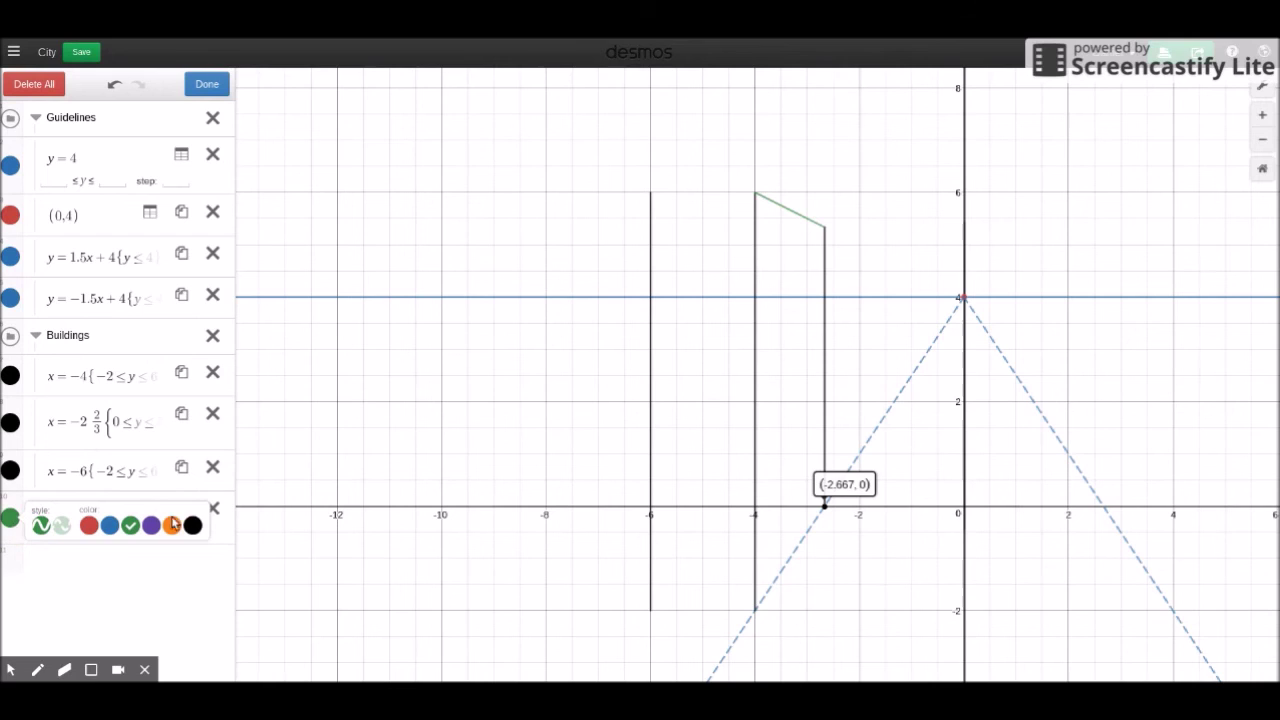
click(193, 525)
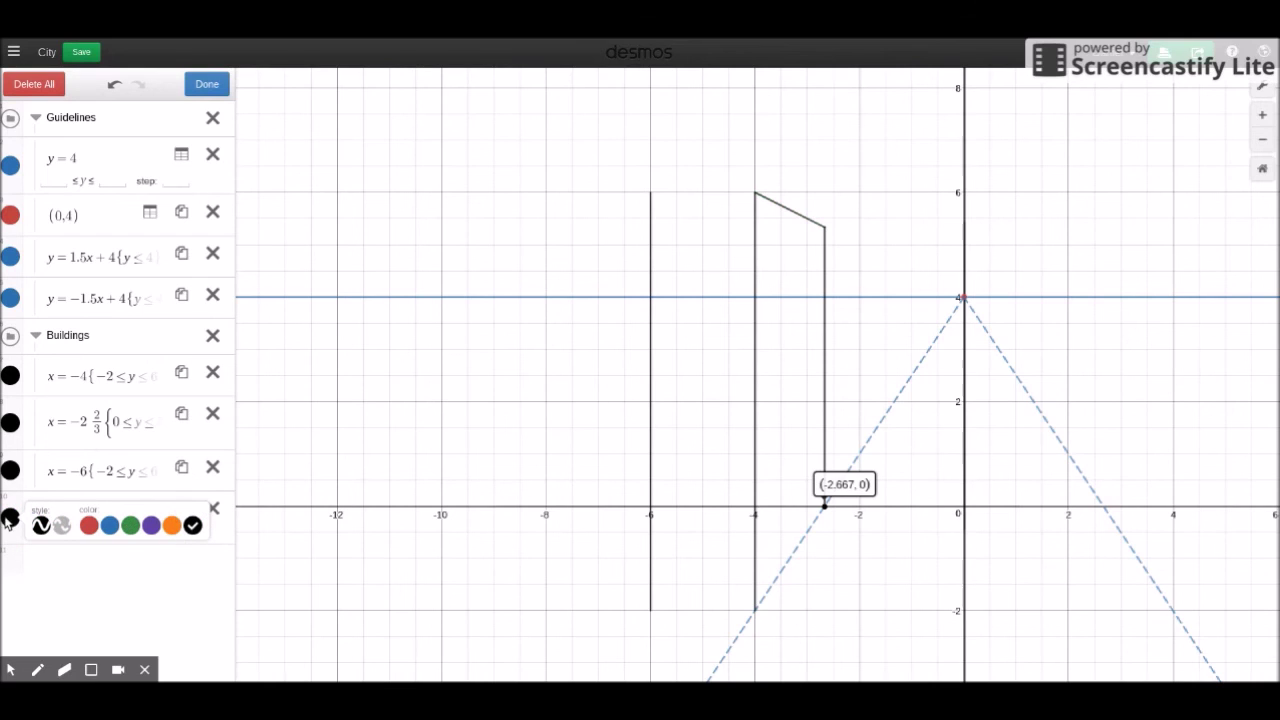
click(207, 84)
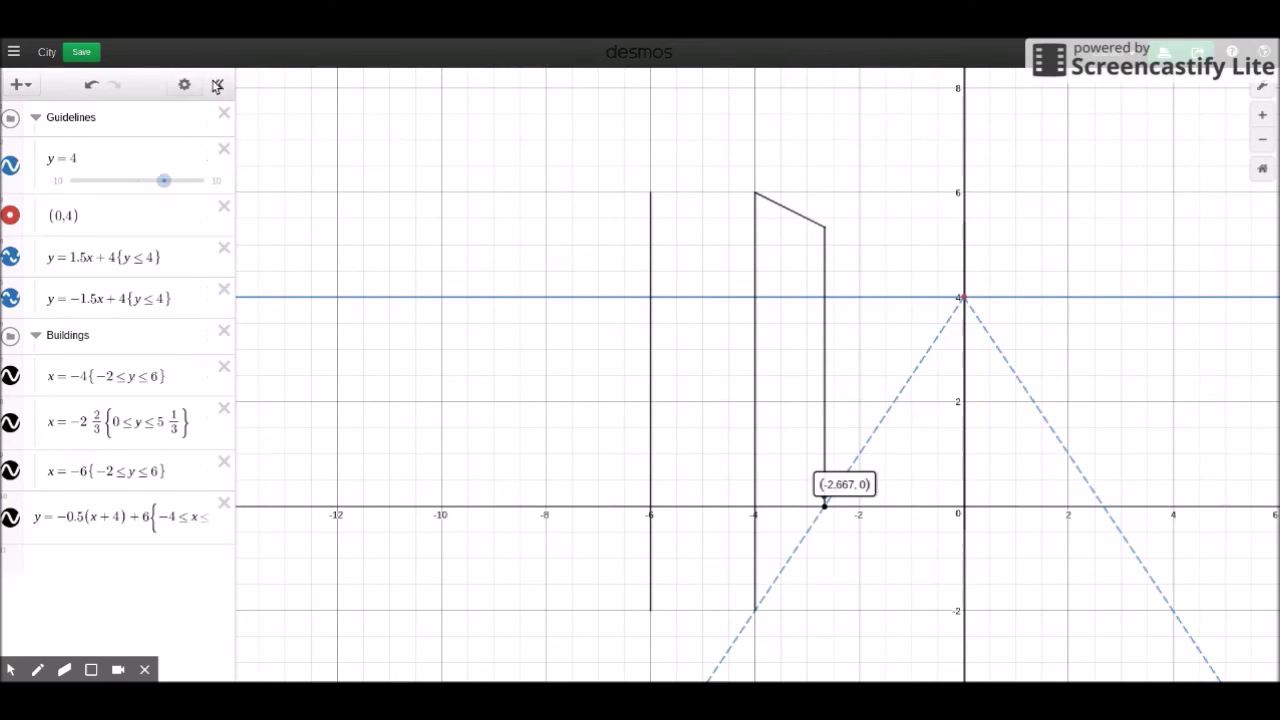
- Save the City graph and add a new empty expression row
click(10, 505)
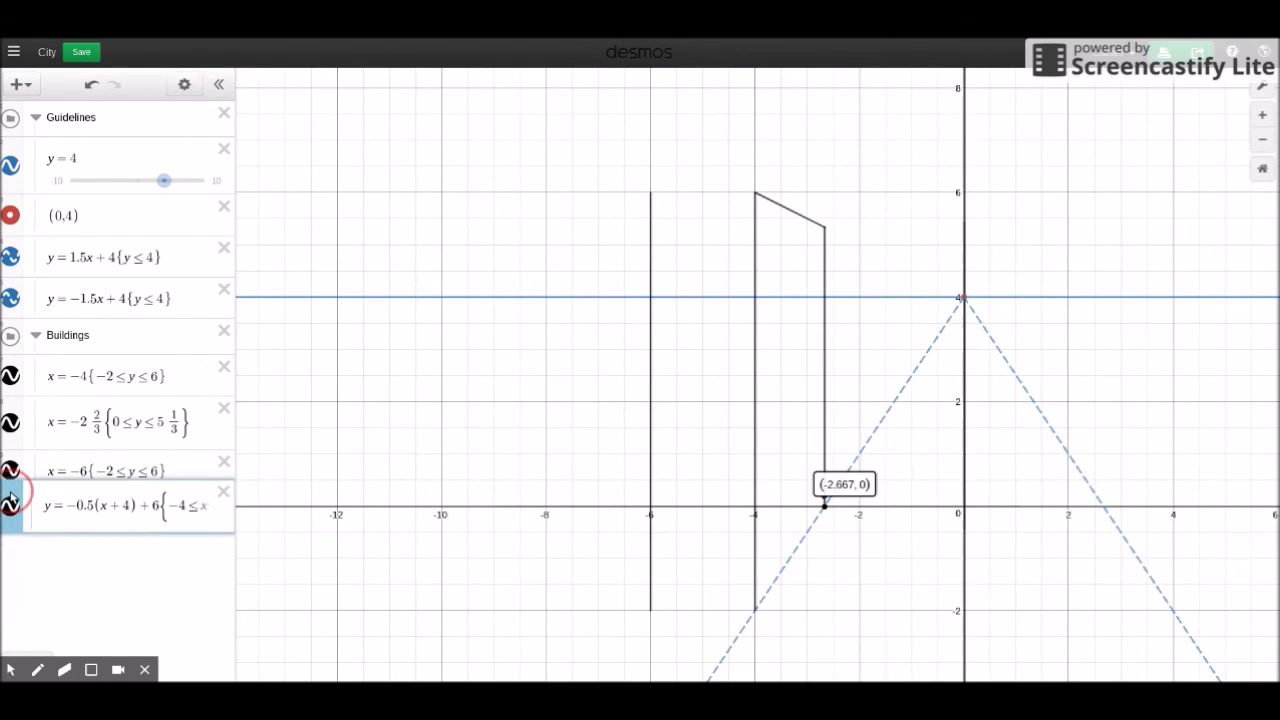
click(82, 51)
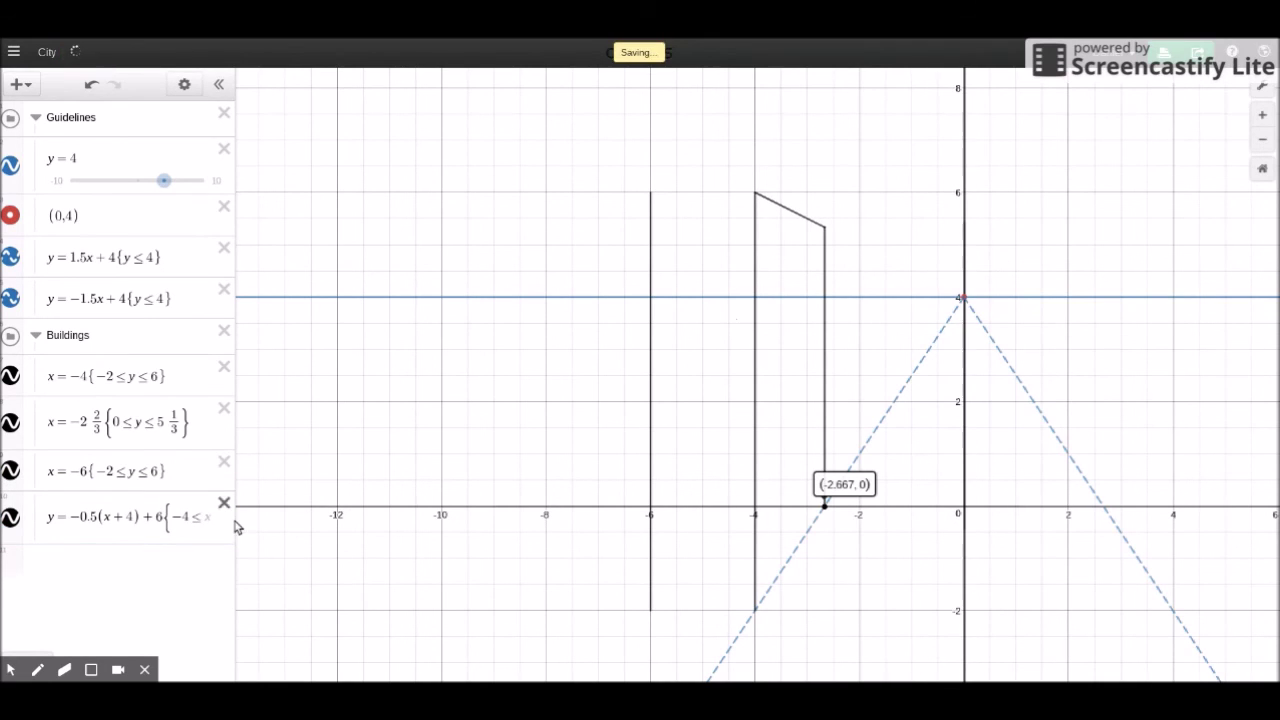
click(78, 521)
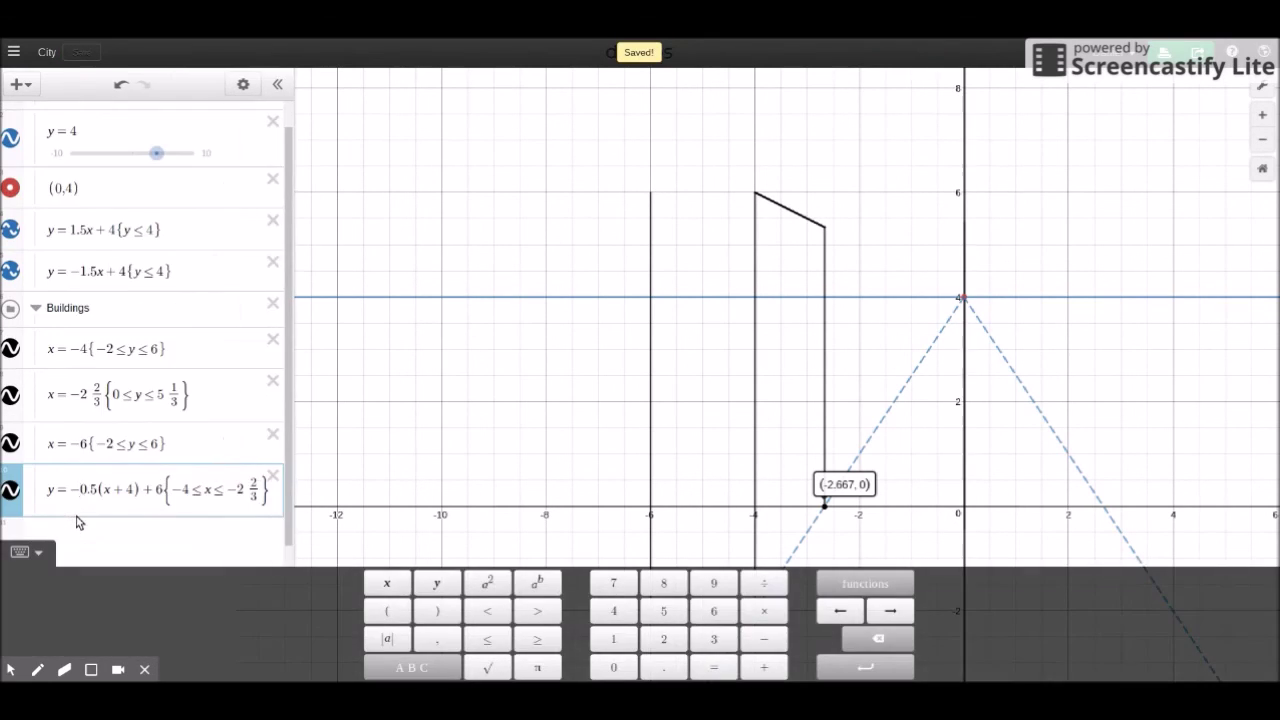
key(Return)
click(513, 437)
drag(513, 437, 501, 396)
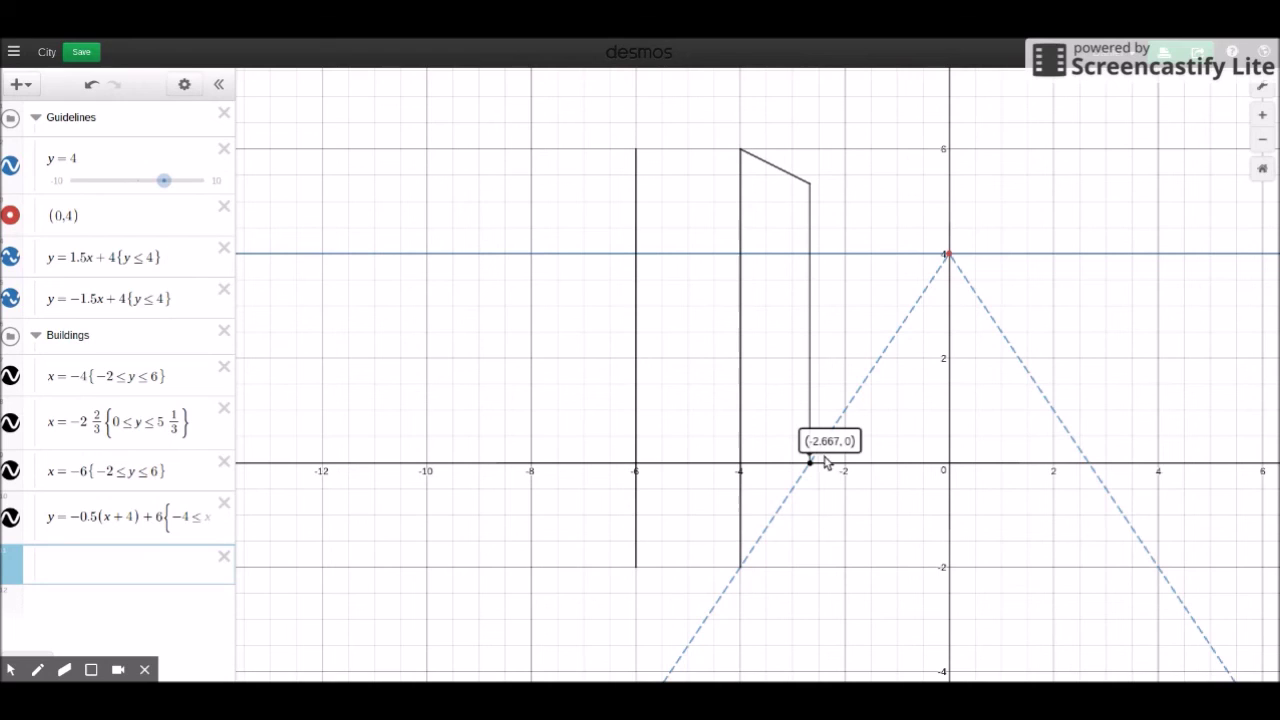
- Select the x = −6 edge and save the City graph again
click(637, 425)
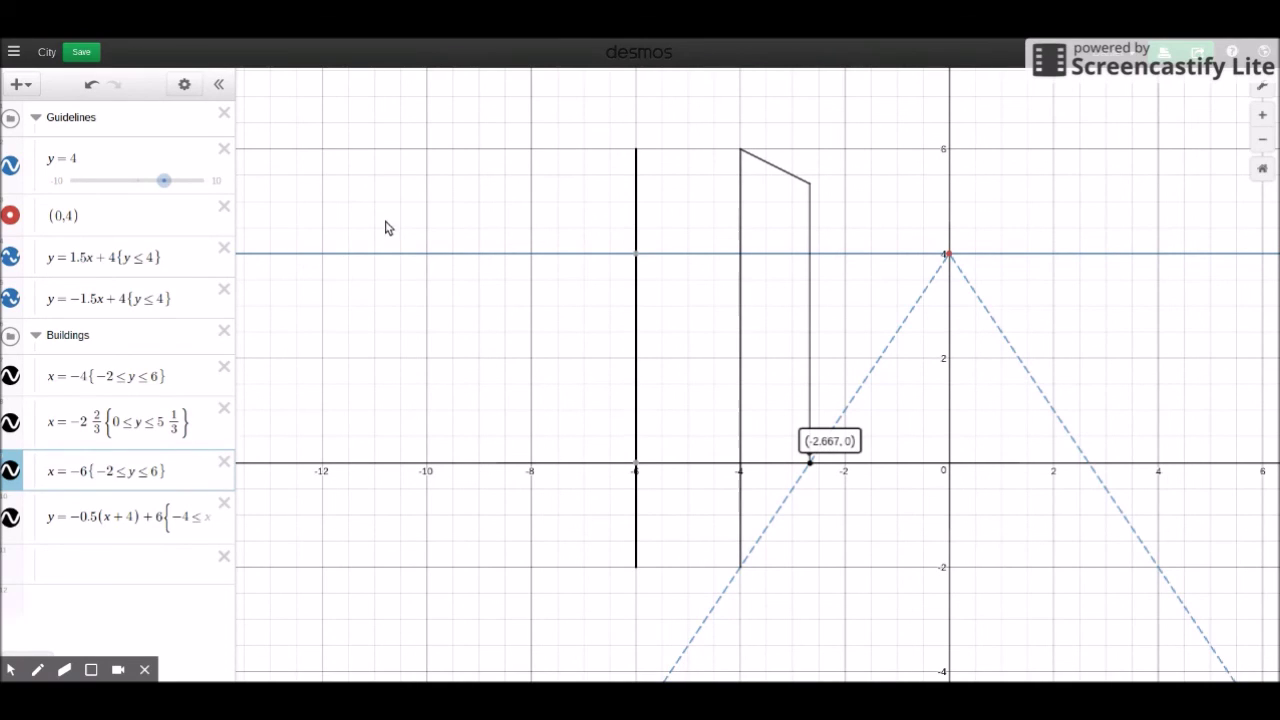
click(81, 51)
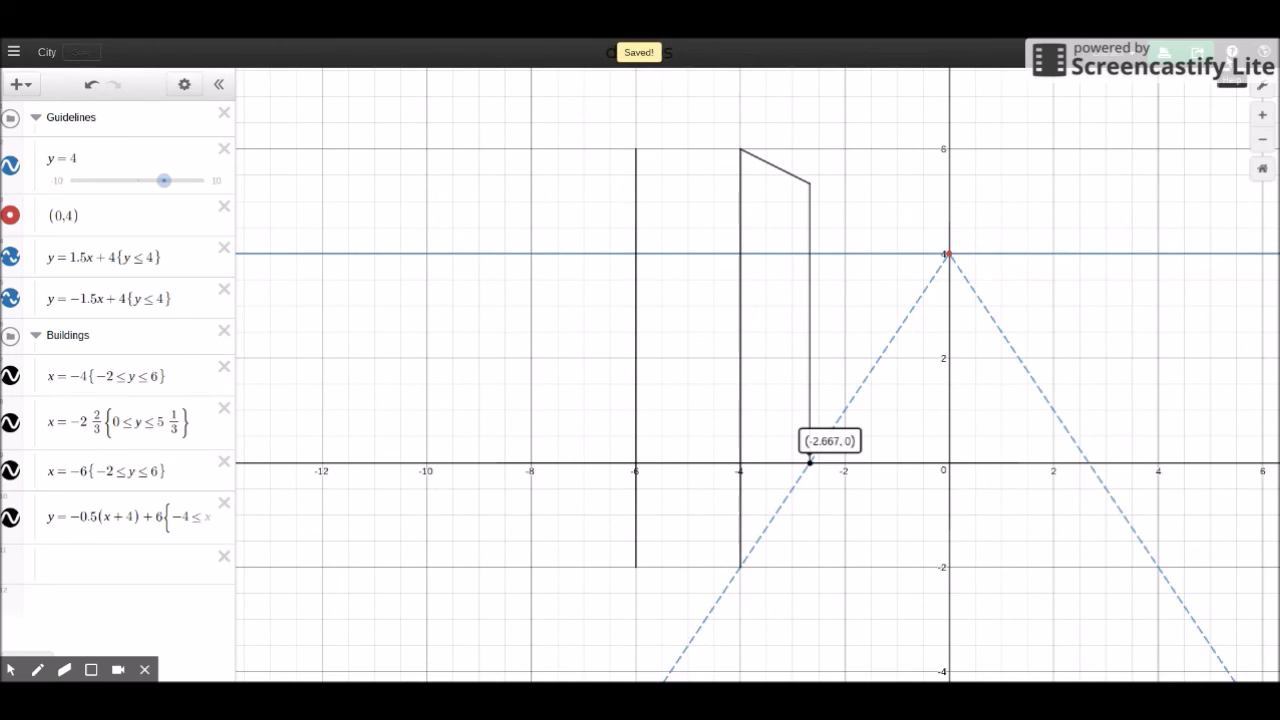